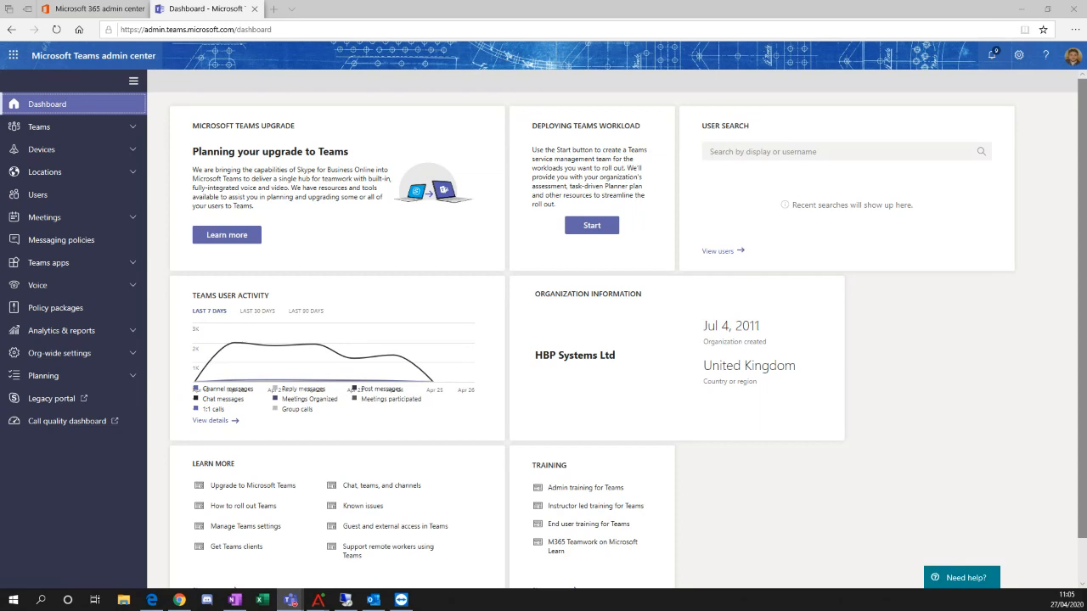
Step: Open the org-wide External access settings and view the Add a domain form without adding anything
{"action": "left_click", "coordinate": [373, 74]}
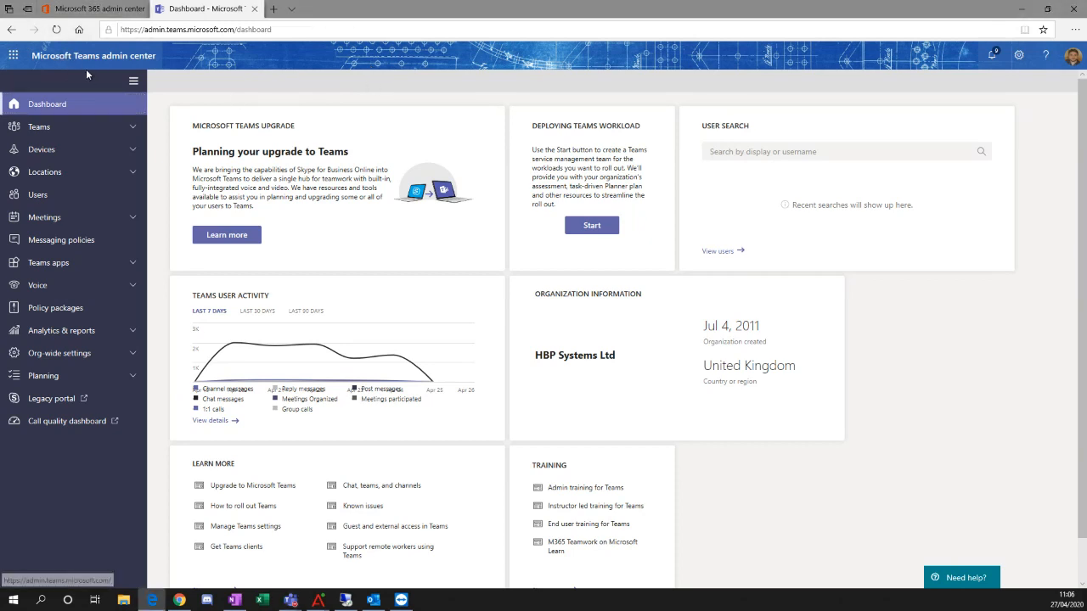
{"action": "left_click", "coordinate": [133, 357]}
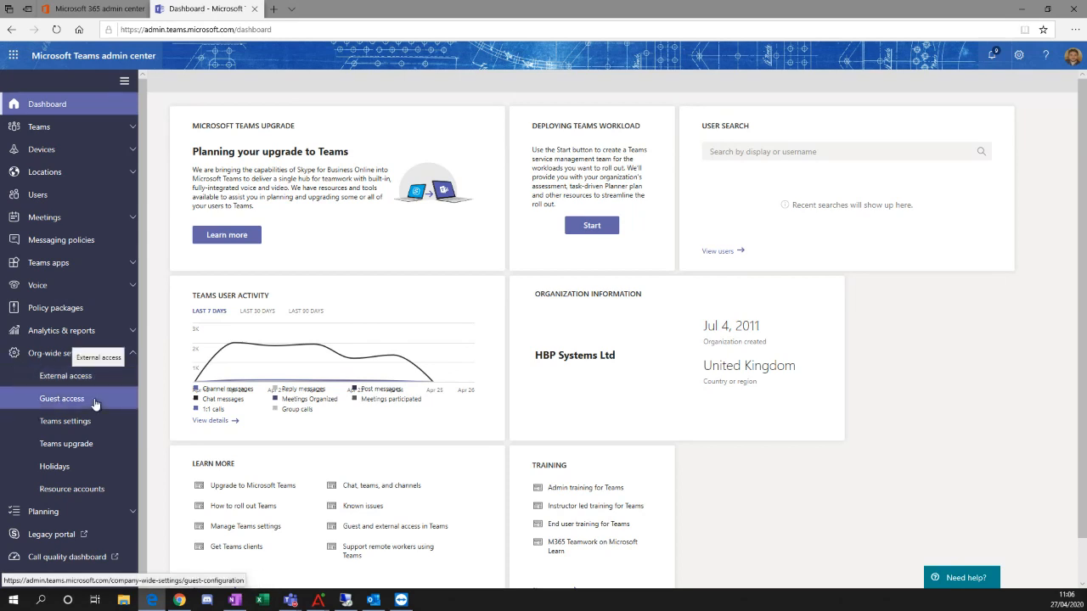
{"action": "left_click", "coordinate": [103, 381]}
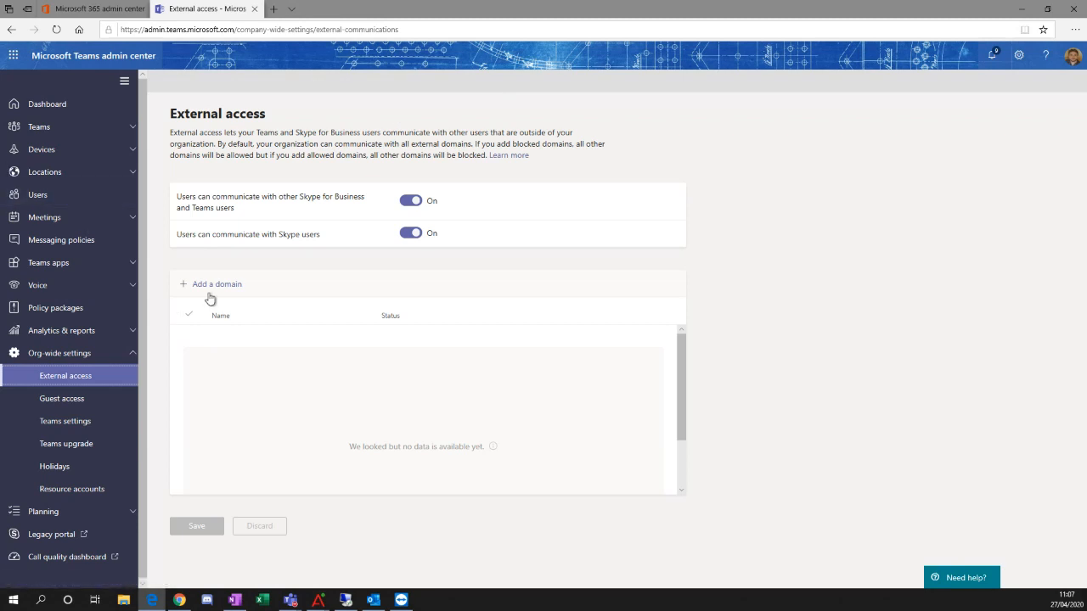
{"action": "left_click", "coordinate": [216, 285]}
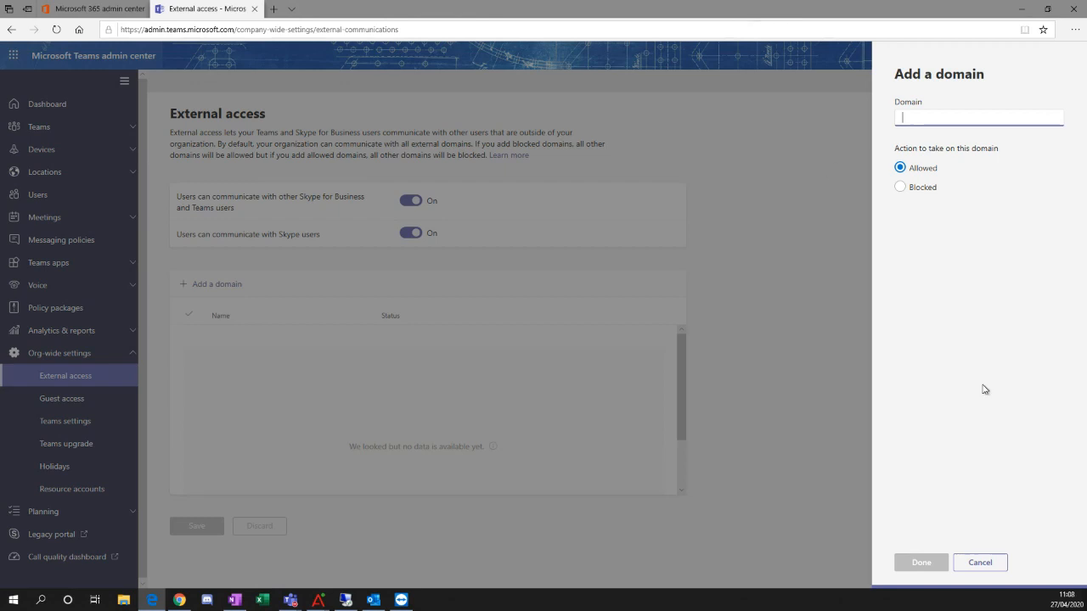
{"action": "left_click", "coordinate": [977, 563]}
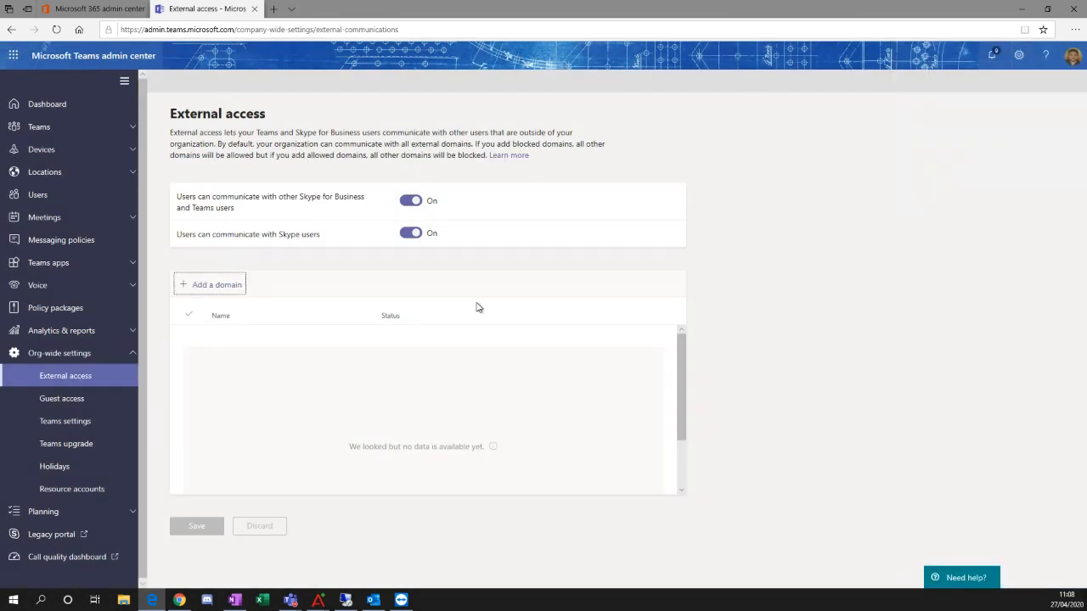
Step: Open the org-wide Guest access settings and examine the available screen sharing modes for guest meetings
{"action": "left_click", "coordinate": [51, 396]}
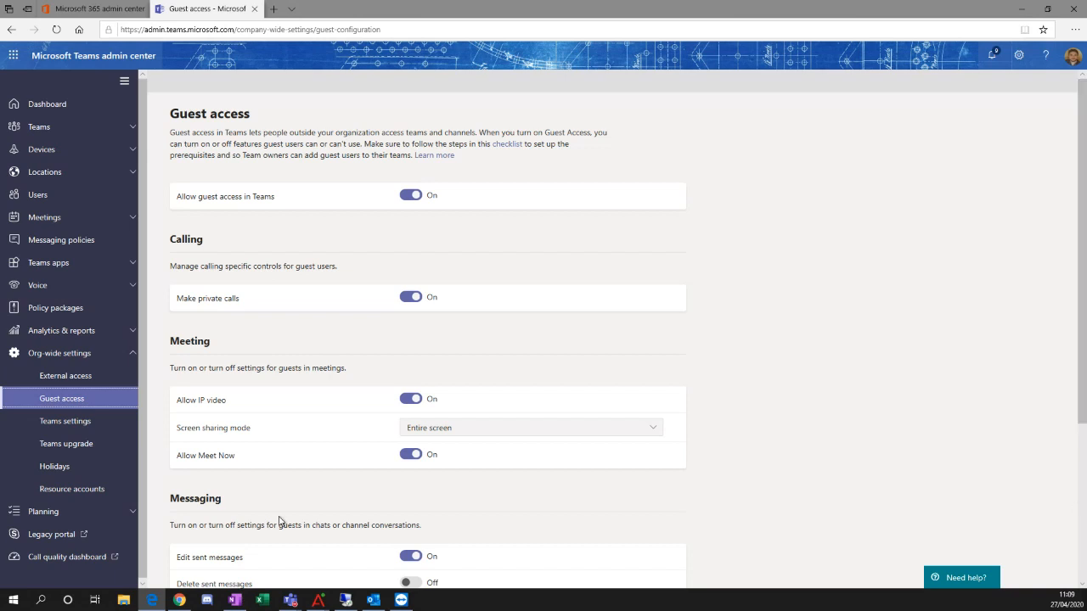
{"action": "scroll", "coordinate": [730, 316], "scroll_direction": "down", "scroll_amount": 2}
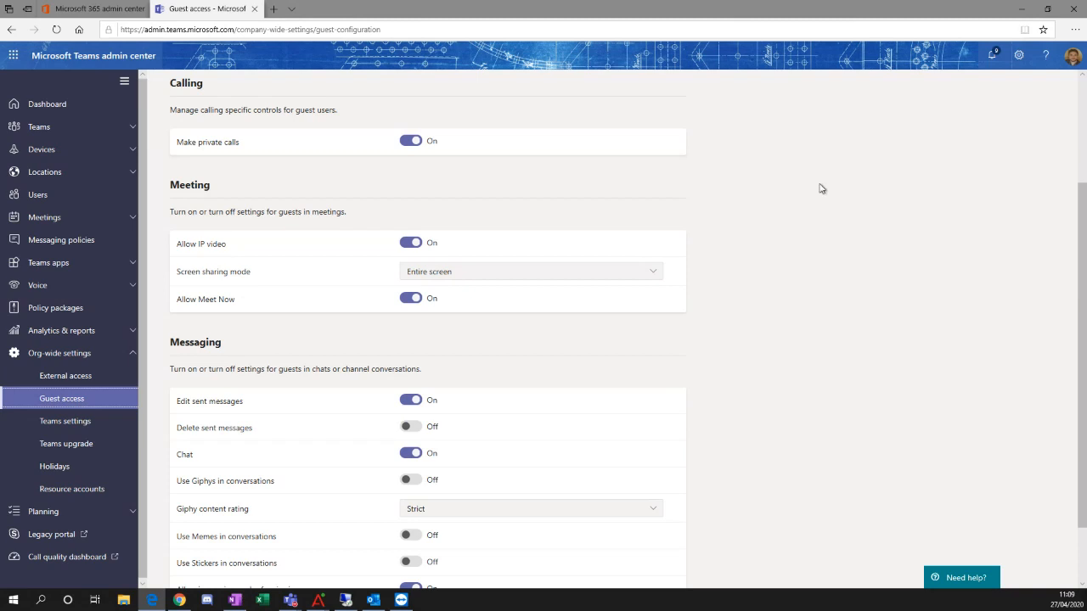
{"action": "left_click", "coordinate": [551, 277]}
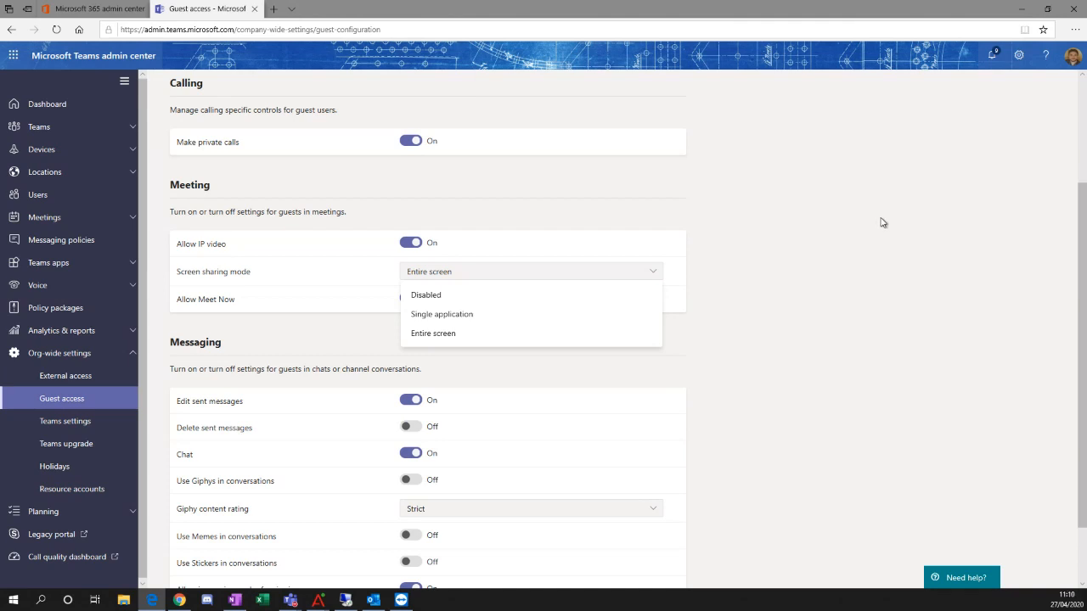
{"action": "key", "text": "Escape"}
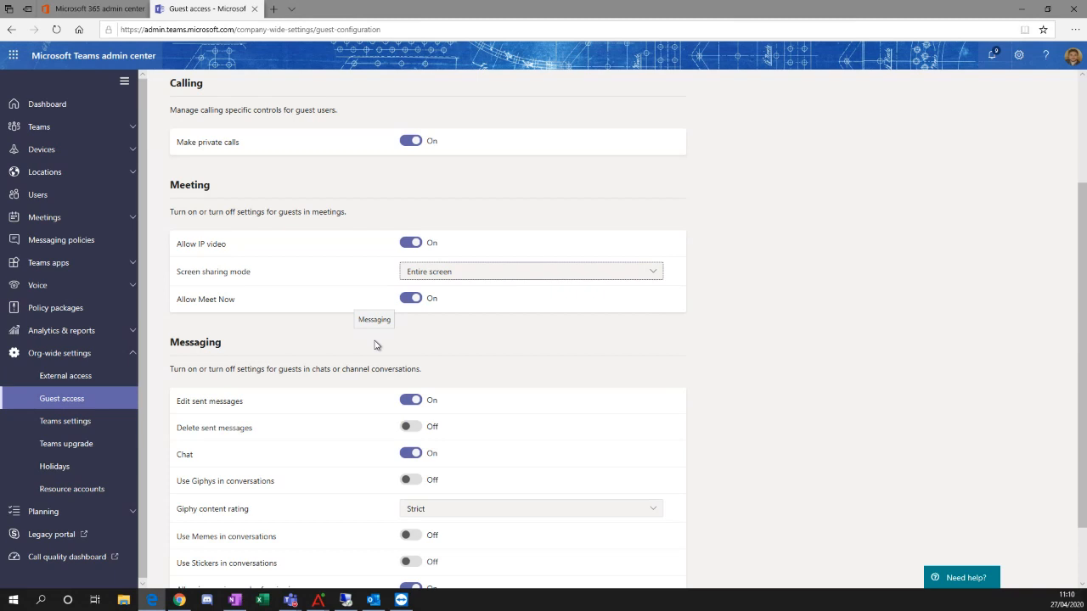
Step: Review the guest Messaging settings, including the choices for Giphy content rating
{"action": "scroll", "coordinate": [773, 229], "scroll_direction": "down", "scroll_amount": 2}
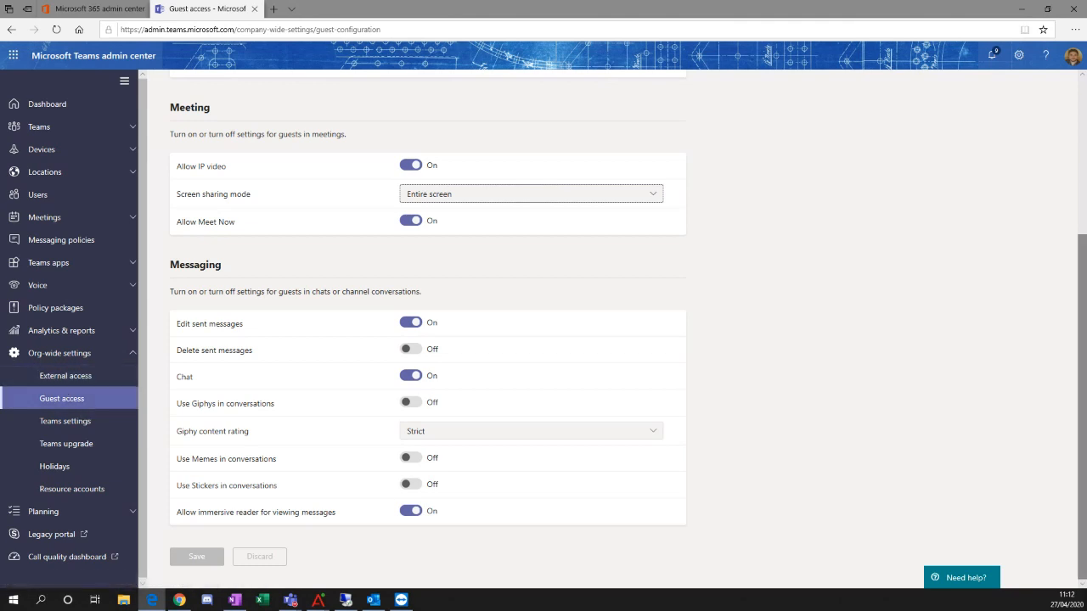
{"action": "key", "text": "alt+Tab"}
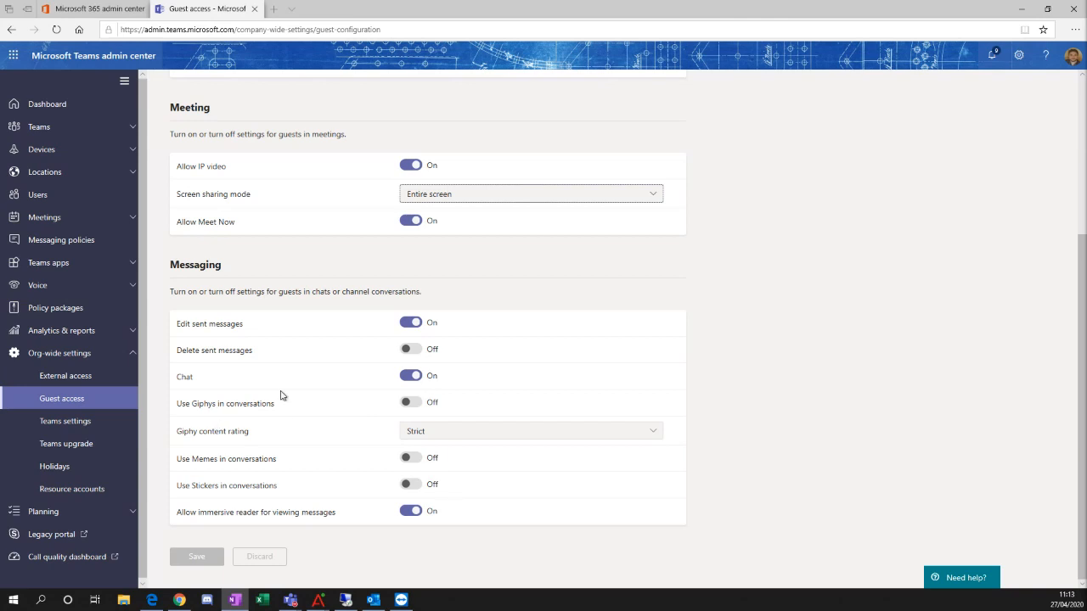
{"action": "left_click", "coordinate": [455, 435]}
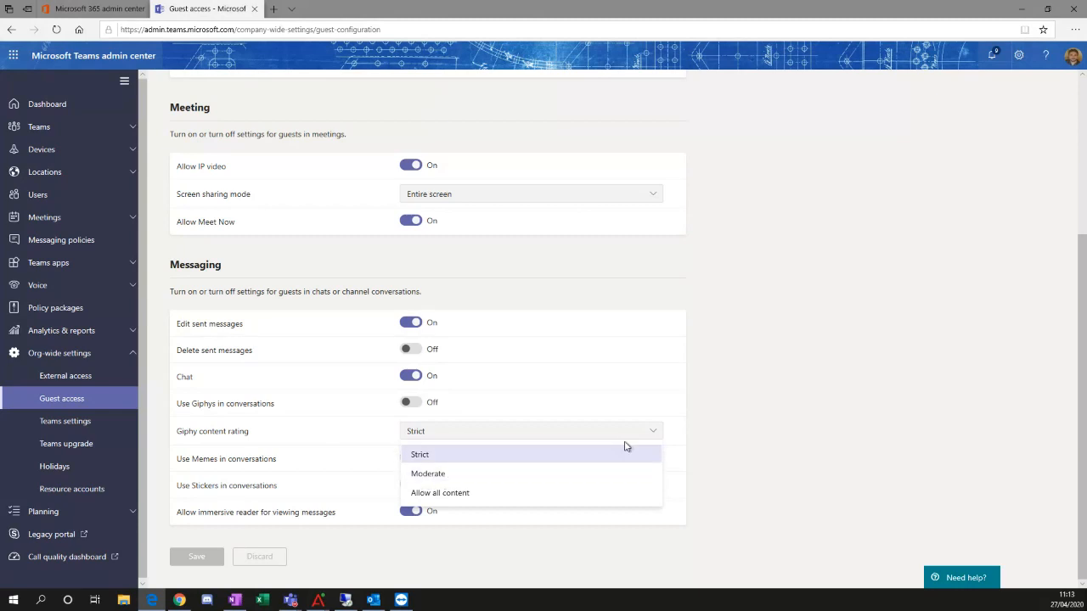
{"action": "left_click", "coordinate": [726, 431]}
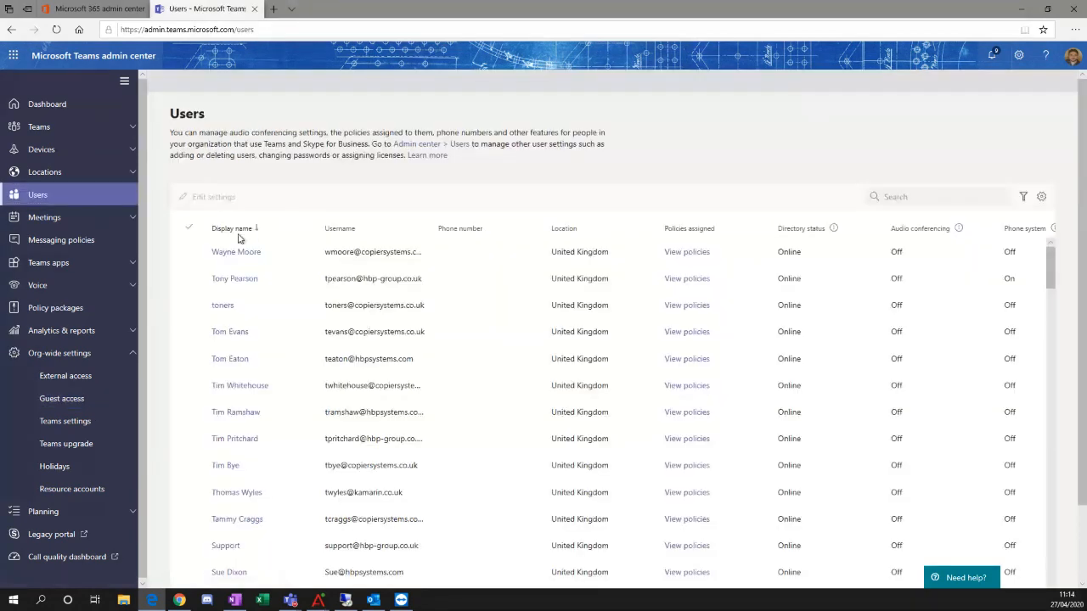
Step: Sort the users by display name in ascending order and select the first user in the list
{"action": "left_click", "coordinate": [250, 236]}
{"action": "left_click", "coordinate": [250, 236]}
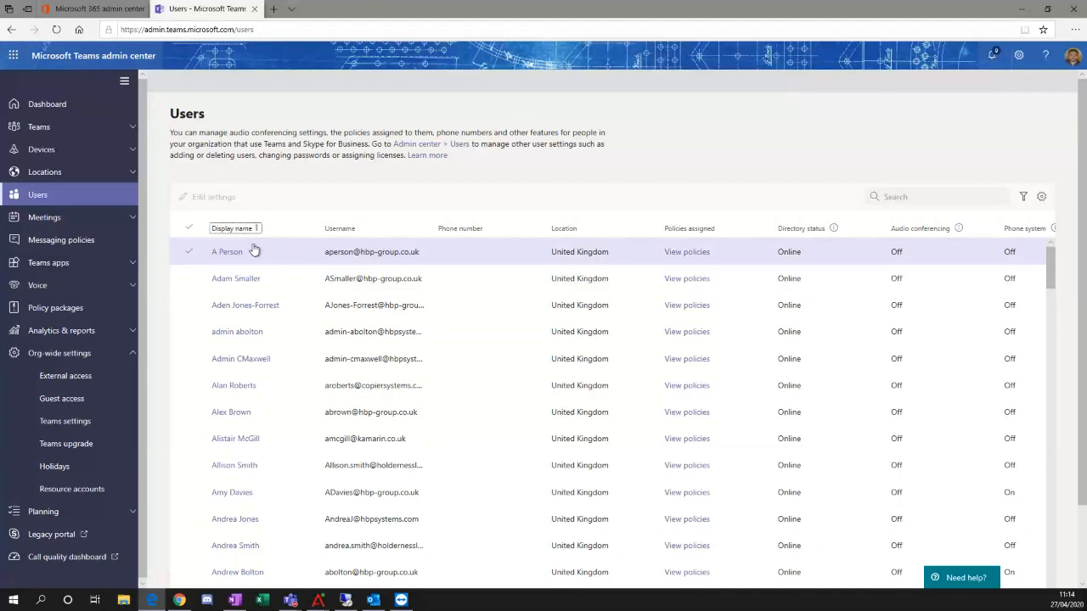
{"action": "left_click", "coordinate": [188, 254]}
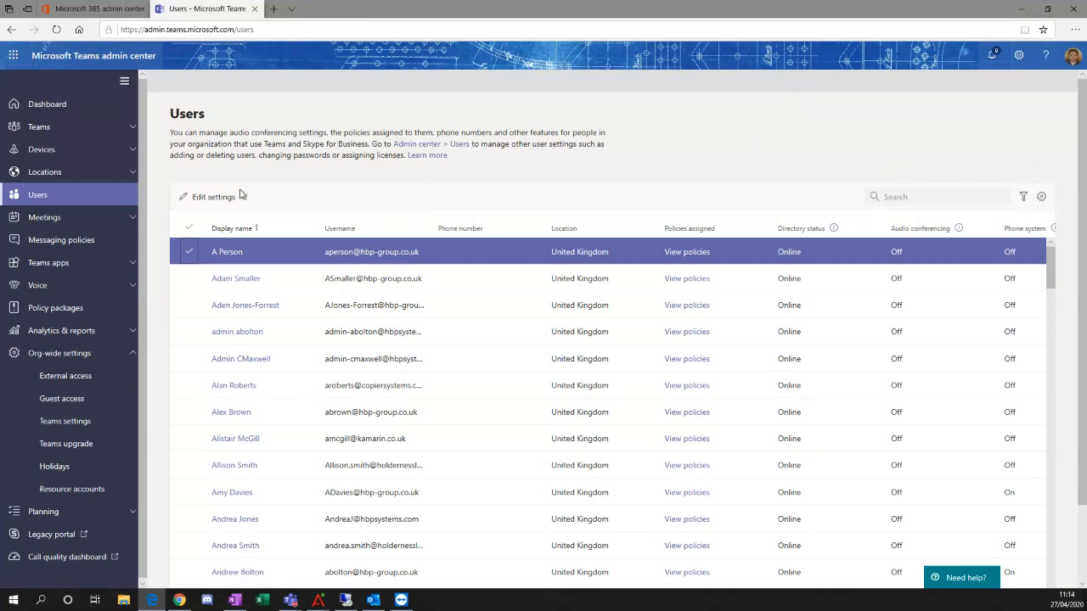
Step: Try the Kiosk meeting policy in the selected user's settings, then discard the change
{"action": "left_click", "coordinate": [213, 196]}
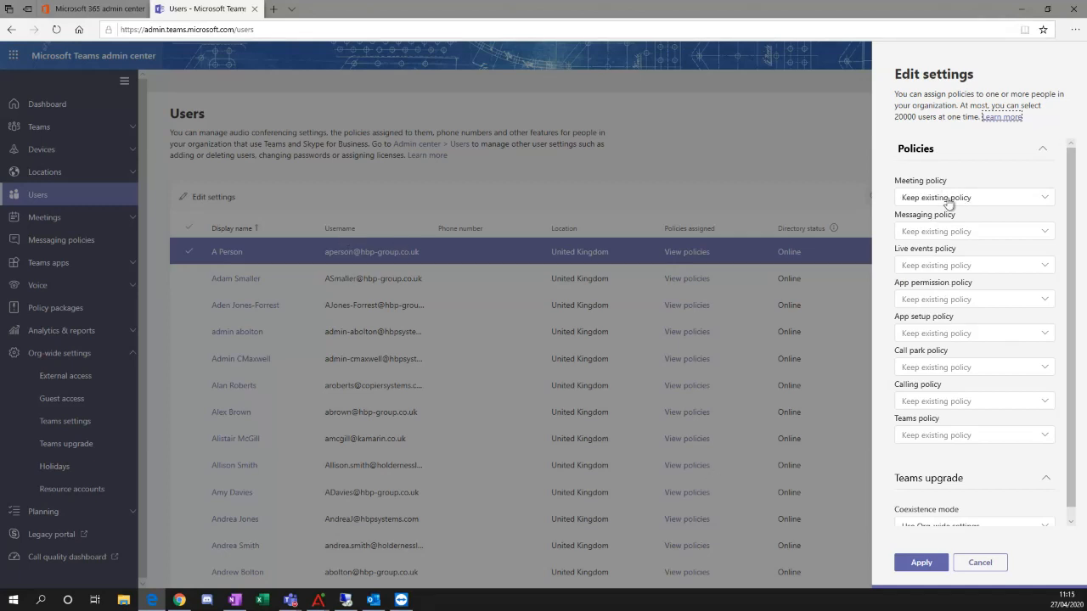
{"action": "left_click", "coordinate": [1030, 203]}
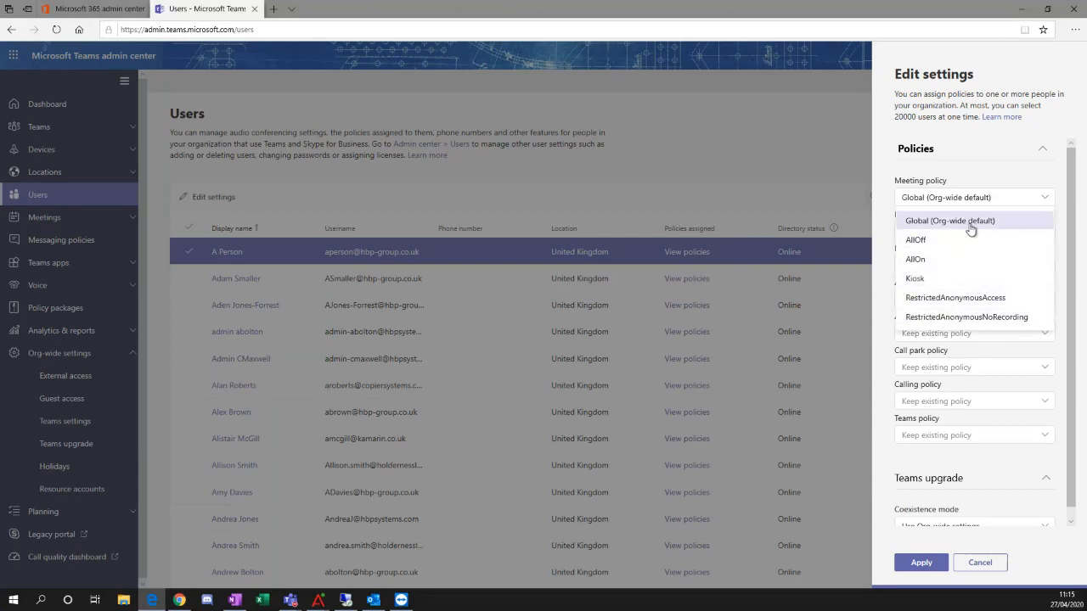
{"action": "left_click", "coordinate": [925, 279]}
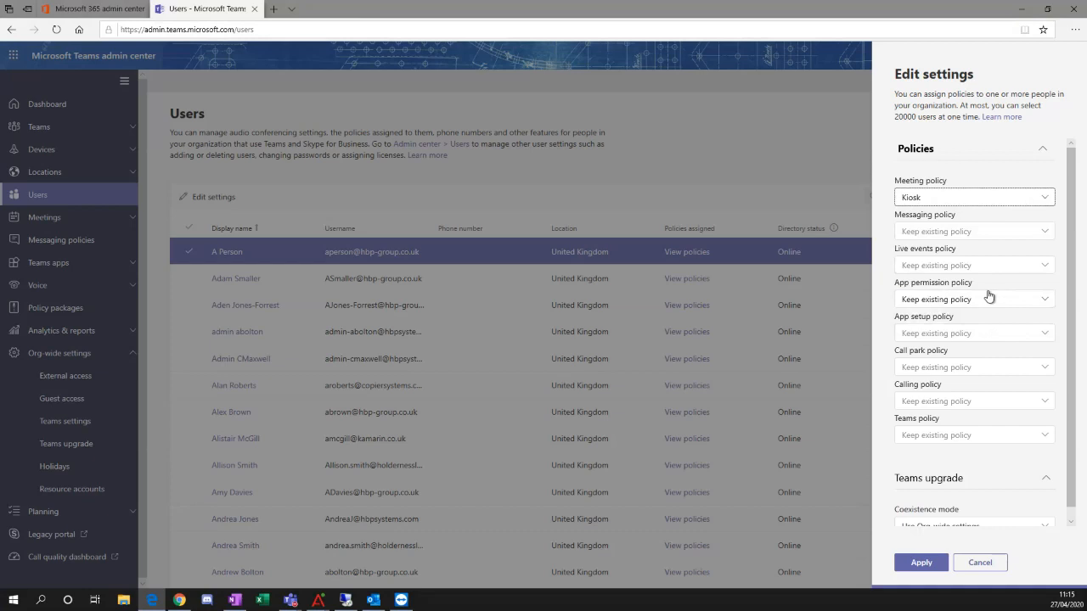
{"action": "left_click", "coordinate": [1011, 198]}
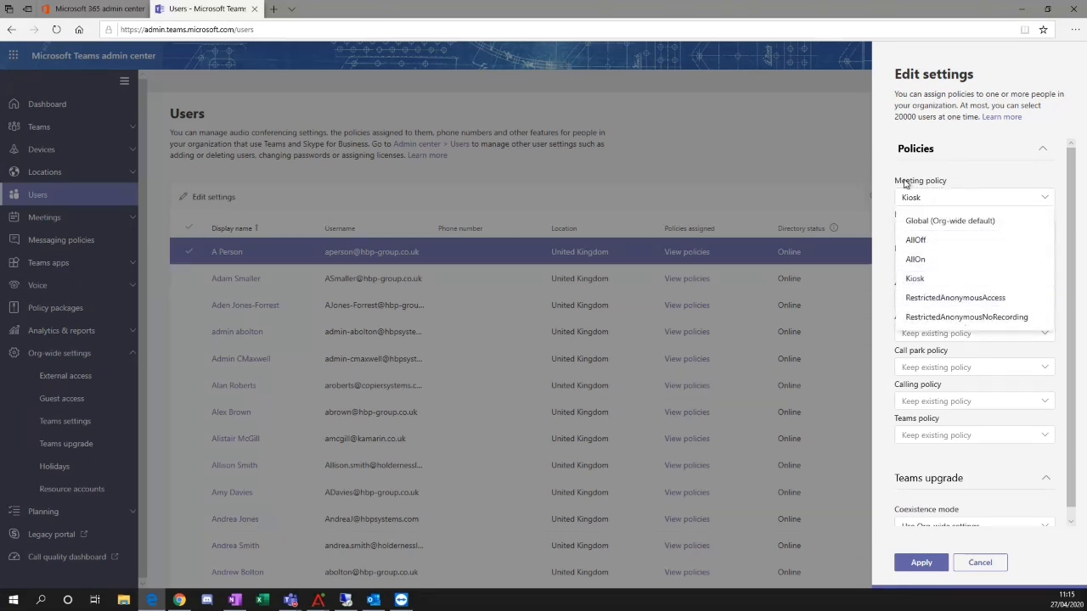
{"action": "left_click", "coordinate": [934, 174]}
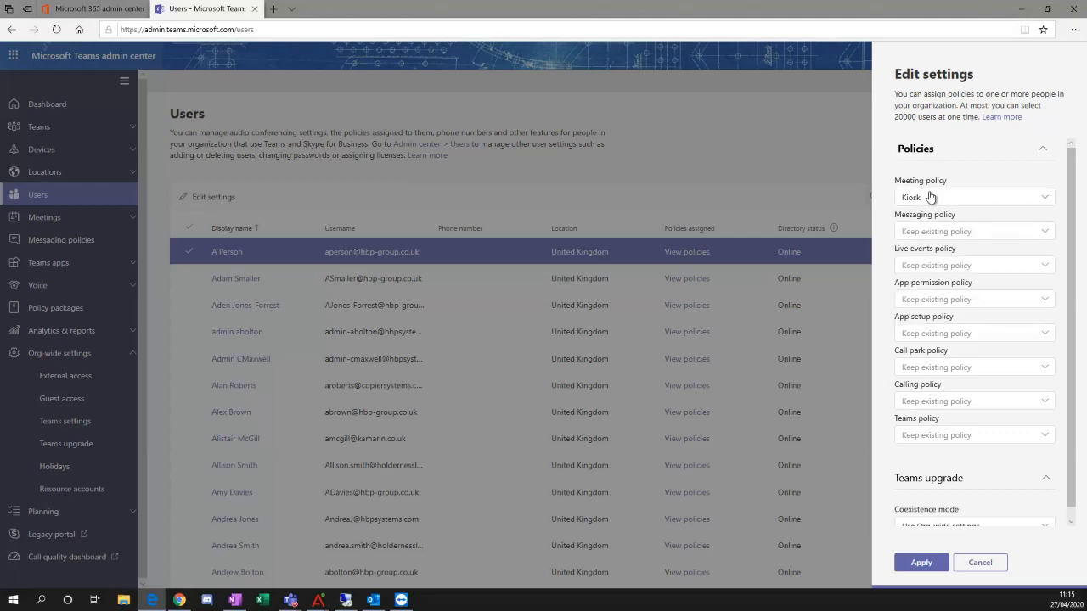
{"action": "left_click", "coordinate": [979, 562]}
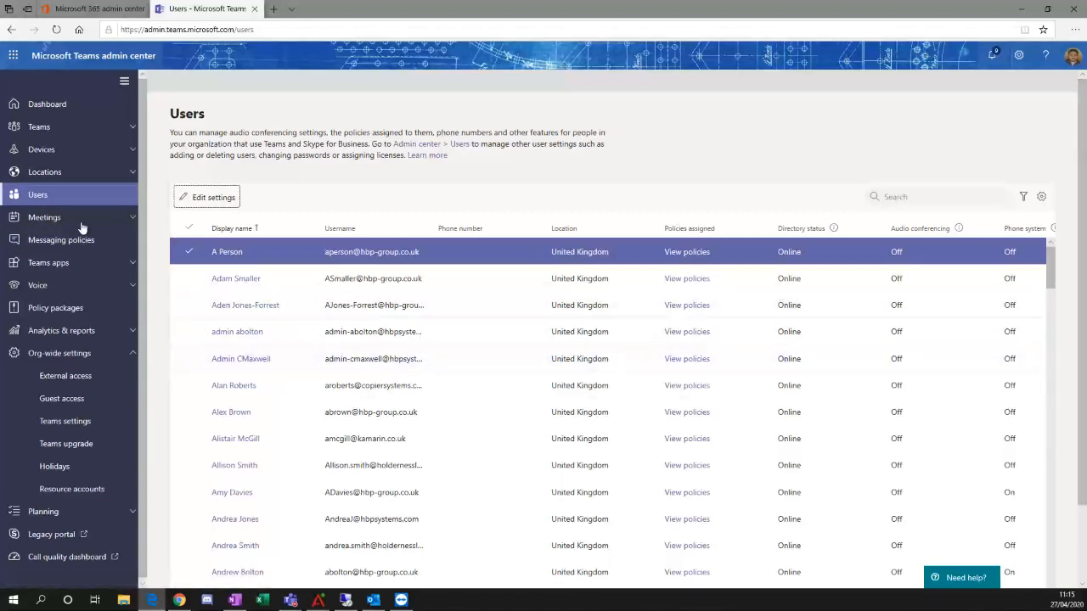
Step: Open the Global (Org-wide default) messaging policy and examine its Read receipts and Giphy content rating options
{"action": "left_click", "coordinate": [100, 241]}
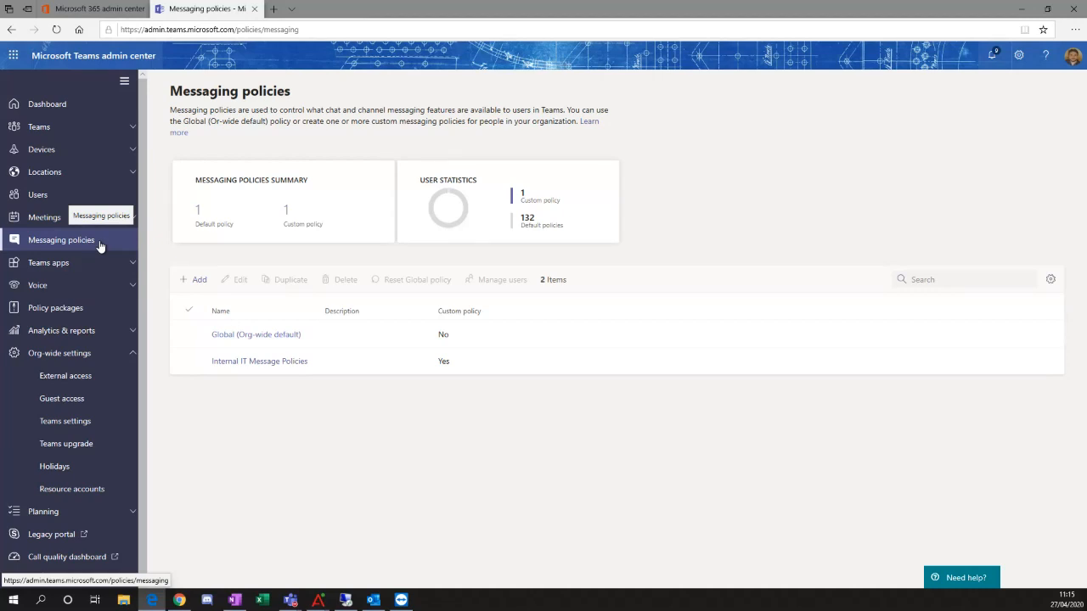
{"action": "left_click", "coordinate": [283, 336]}
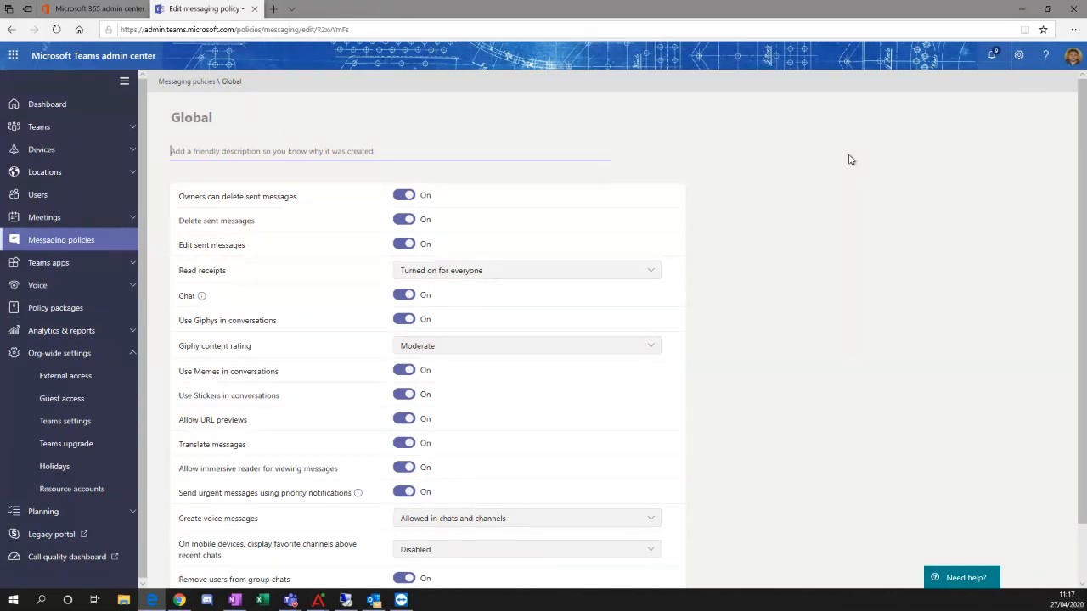
{"action": "left_click", "coordinate": [499, 271]}
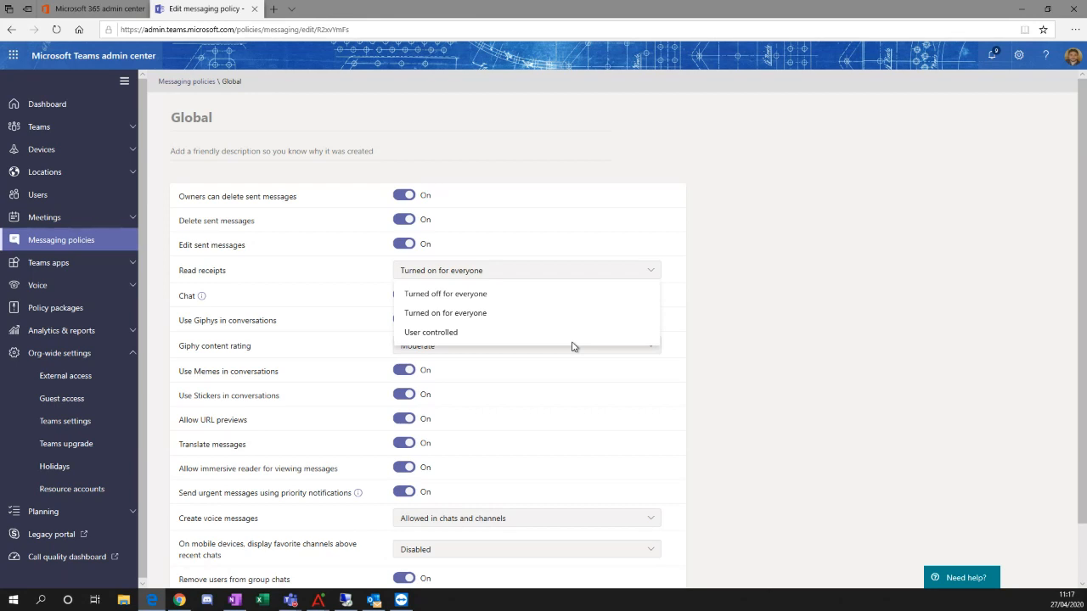
{"action": "left_click", "coordinate": [750, 329]}
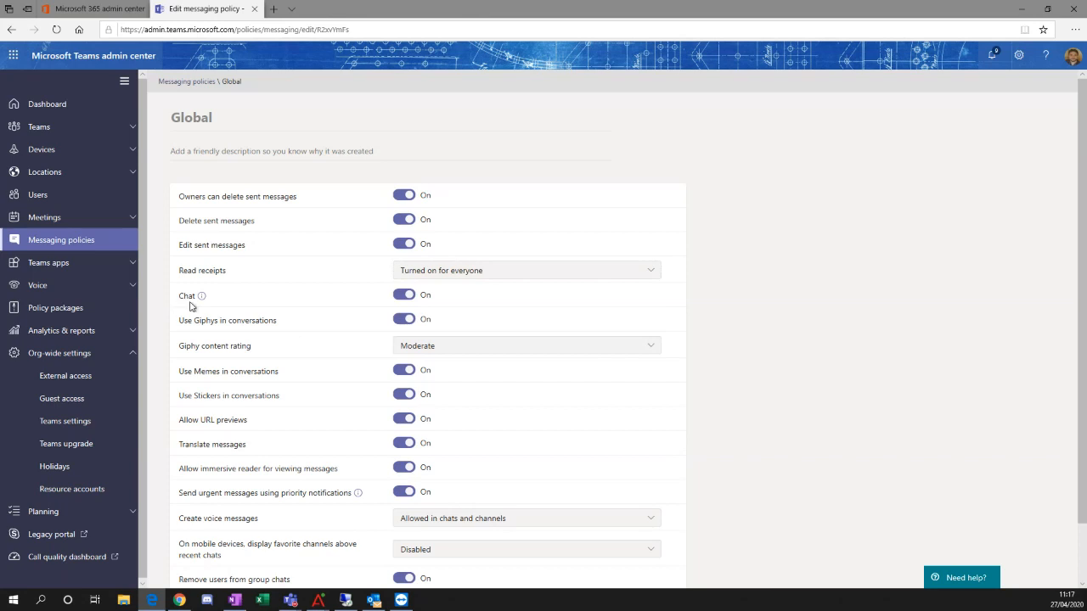
{"action": "mouse_move", "coordinate": [202, 297]}
{"action": "left_click", "coordinate": [483, 354]}
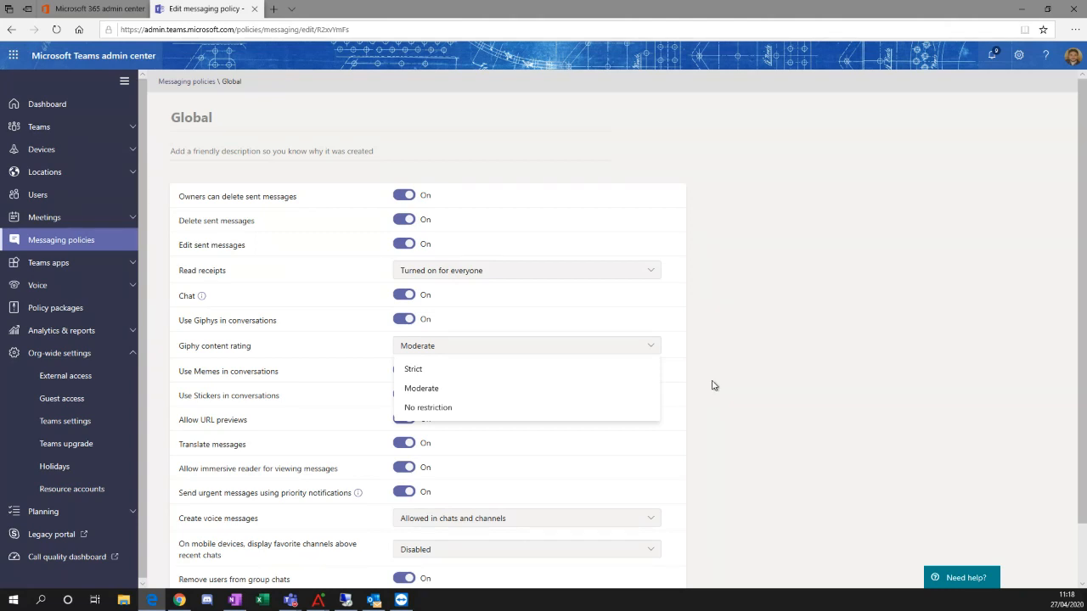
{"action": "key", "text": "Escape"}
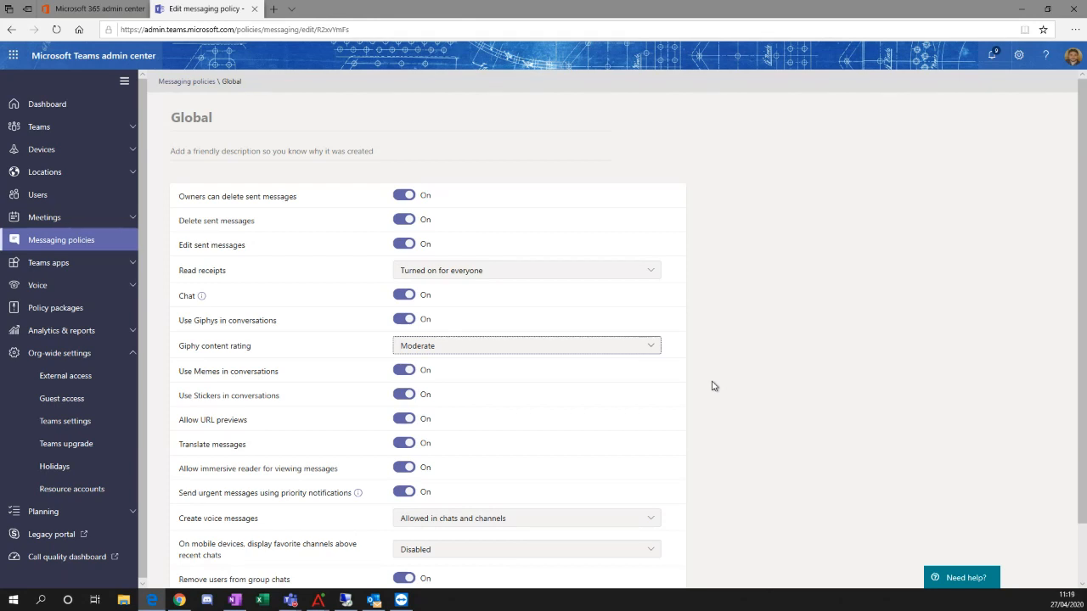
Step: Review the rest of the Global messaging policy, from URL previews to the mobile favorite channels option
{"action": "left_click_drag", "start_coordinate": [250, 424], "coordinate": [177, 424]}
{"action": "scroll", "coordinate": [332, 424], "scroll_direction": "down", "scroll_amount": 1}
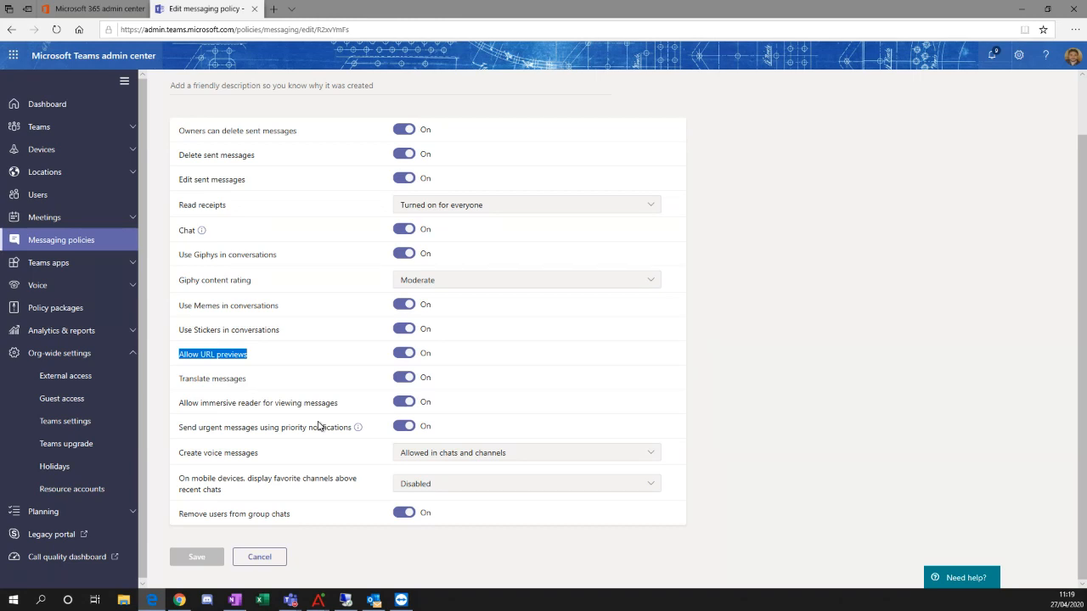
{"action": "left_click", "coordinate": [1086, 499]}
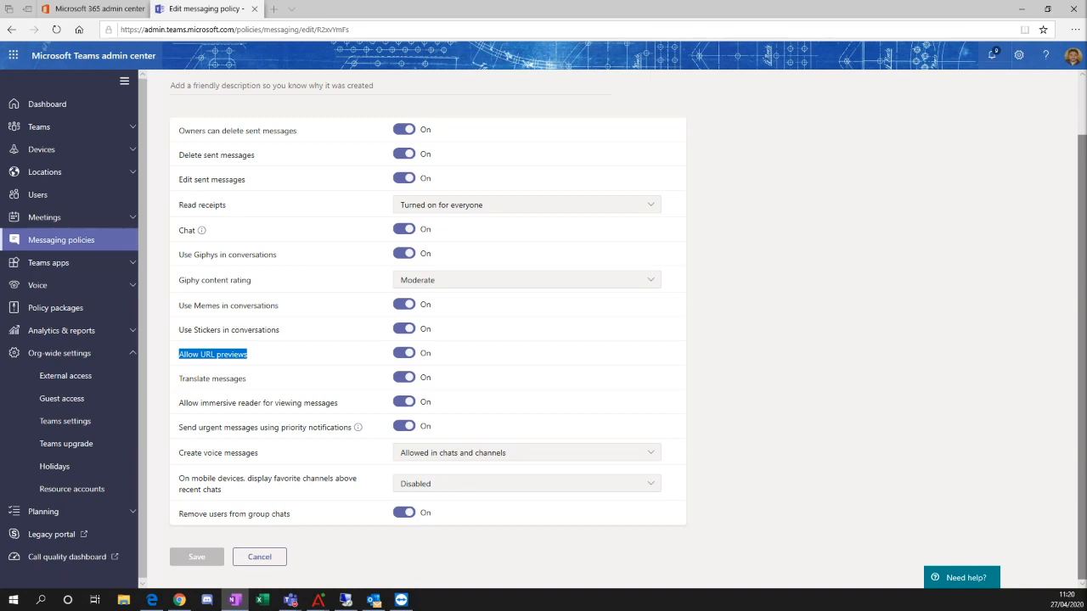
{"action": "left_click", "coordinate": [214, 383]}
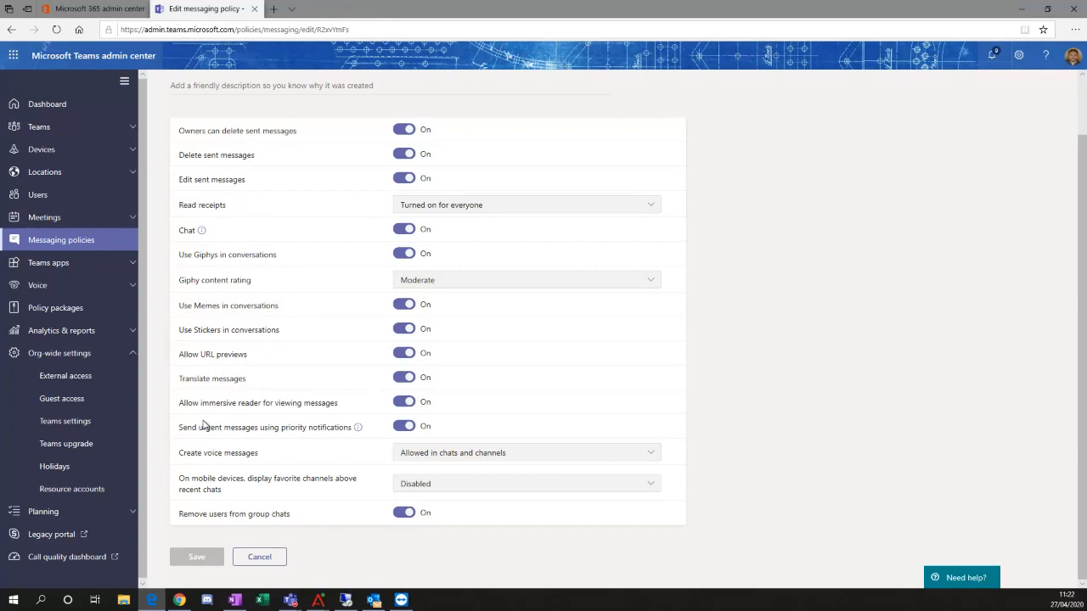
{"action": "left_click", "coordinate": [509, 483]}
{"action": "left_click", "coordinate": [787, 484]}
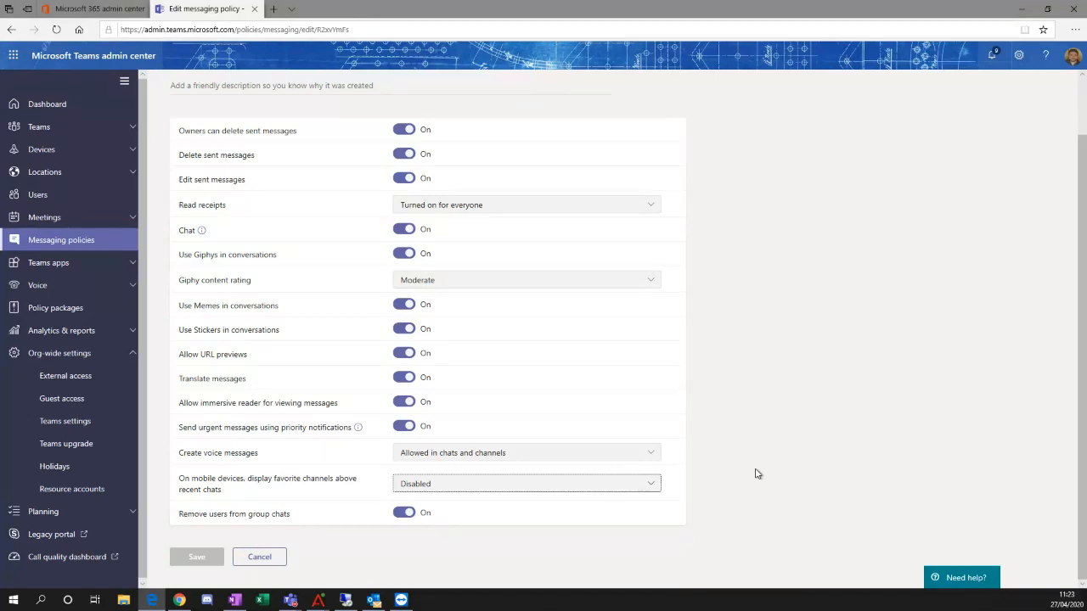
{"action": "key", "text": "alt+Tab"}
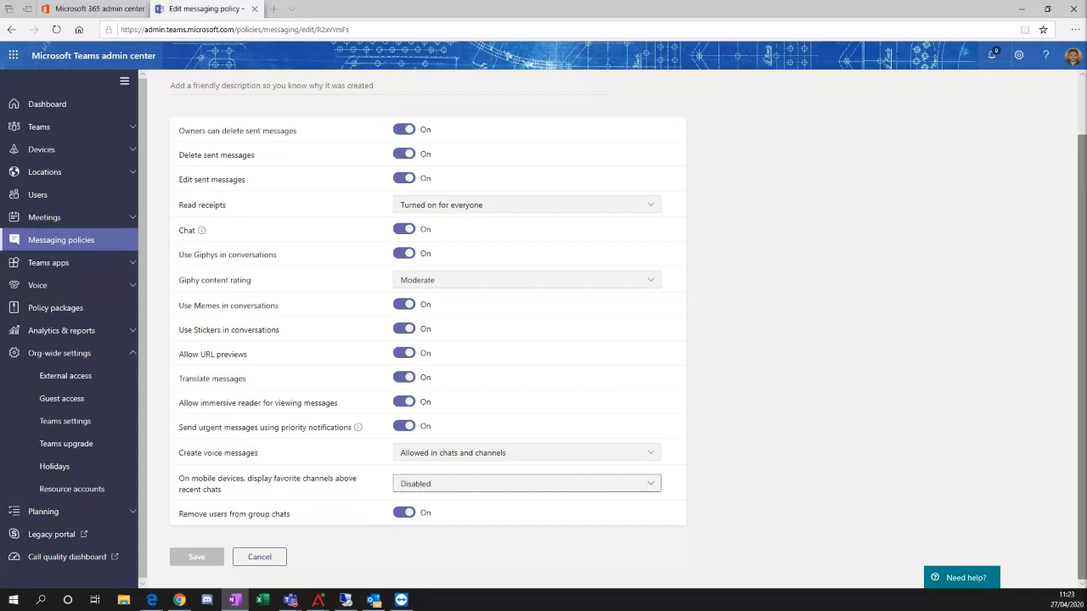
Step: Open the Global (Org-wide default) meeting policy to view its settings
{"action": "left_click", "coordinate": [134, 353]}
{"action": "left_click", "coordinate": [40, 218]}
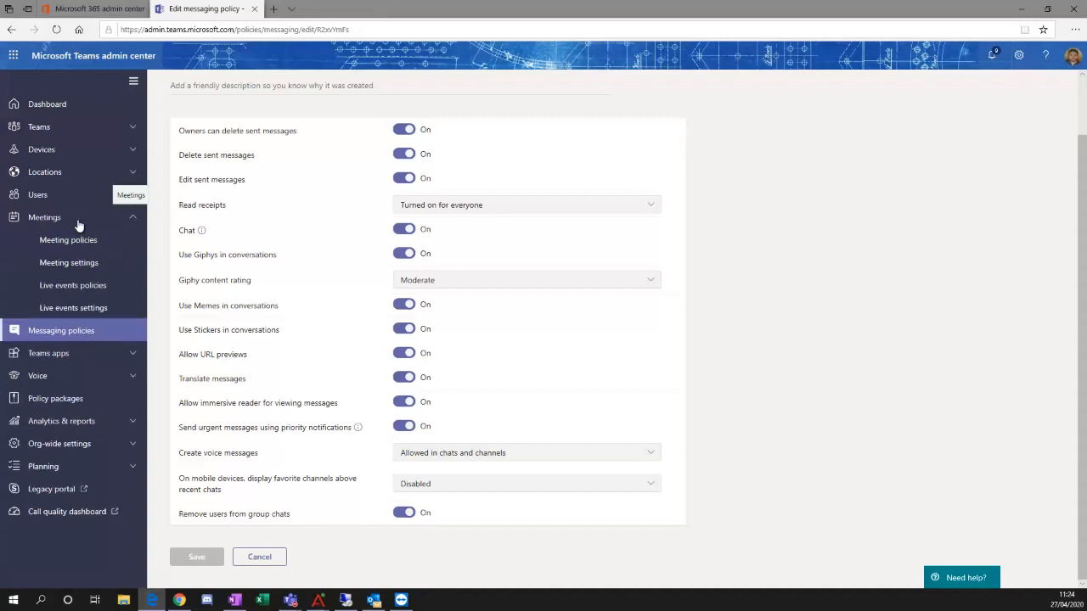
{"action": "left_click", "coordinate": [104, 240]}
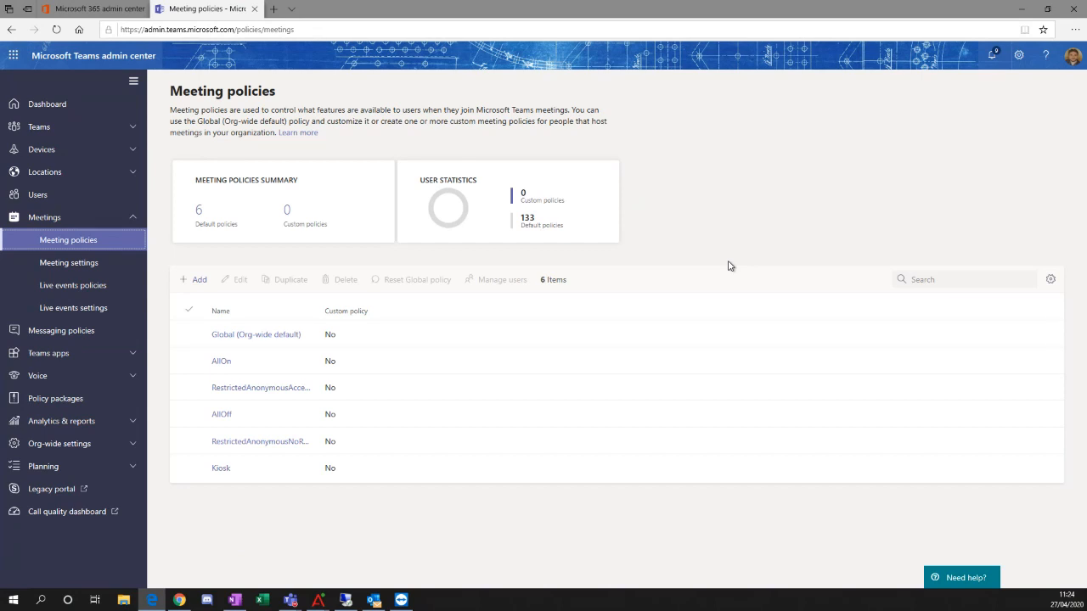
{"action": "left_click", "coordinate": [262, 337]}
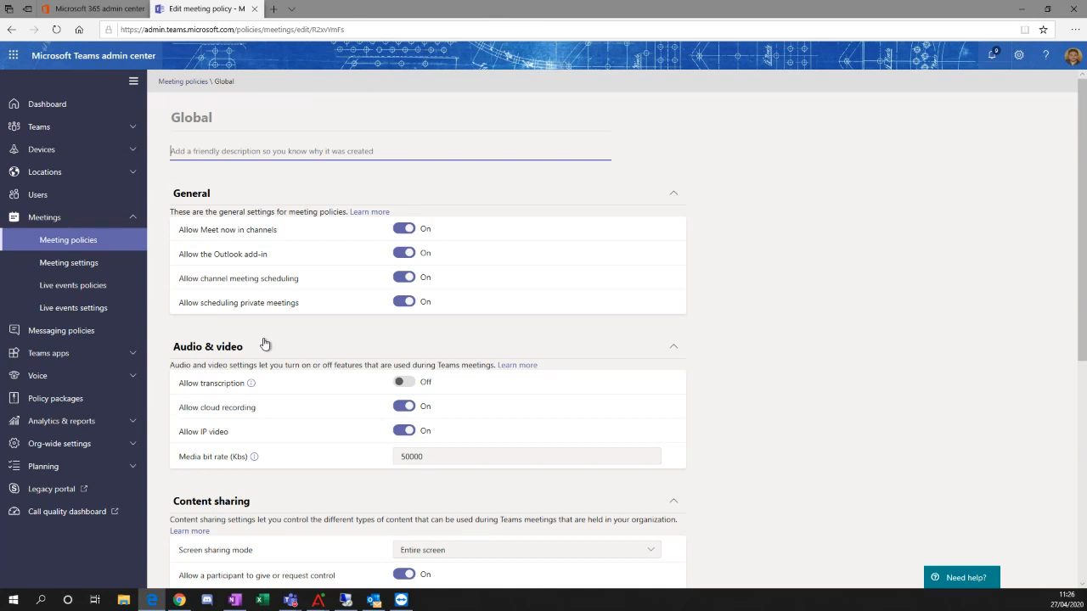
Step: Examine the explanations for Allow transcription and Media bit rate in the Global meeting policy's Audio & video section
{"action": "left_click", "coordinate": [253, 384]}
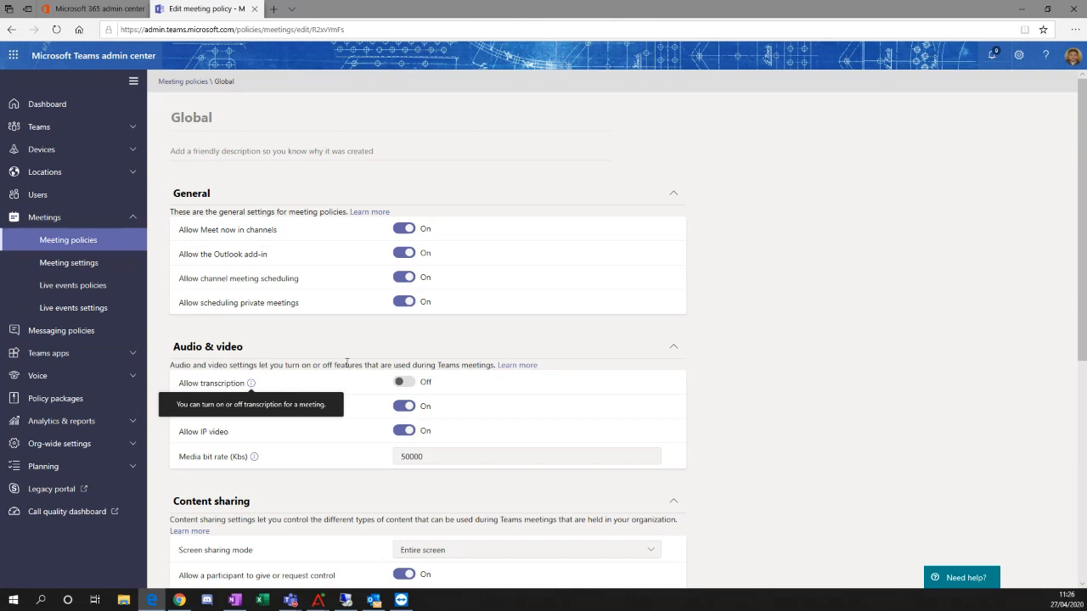
{"action": "left_click", "coordinate": [253, 386]}
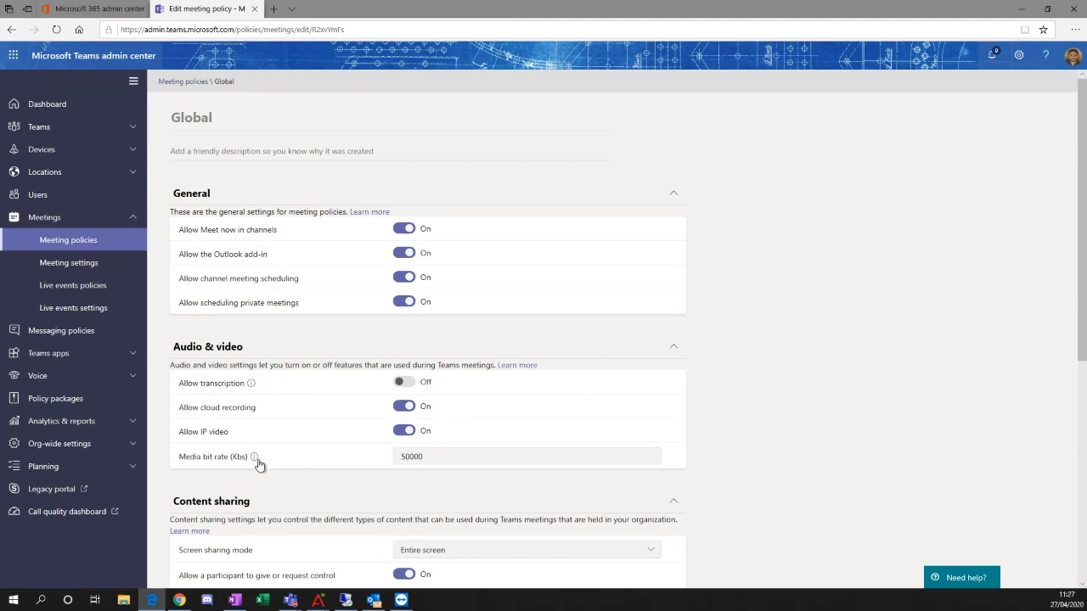
{"action": "mouse_move", "coordinate": [259, 464]}
Step: Review the Content sharing settings, examining the Screen sharing mode options and the Allow shared notes explanation
{"action": "scroll", "coordinate": [399, 377], "scroll_direction": "down", "scroll_amount": 3}
{"action": "scroll", "coordinate": [370, 330], "scroll_direction": "down", "scroll_amount": 2}
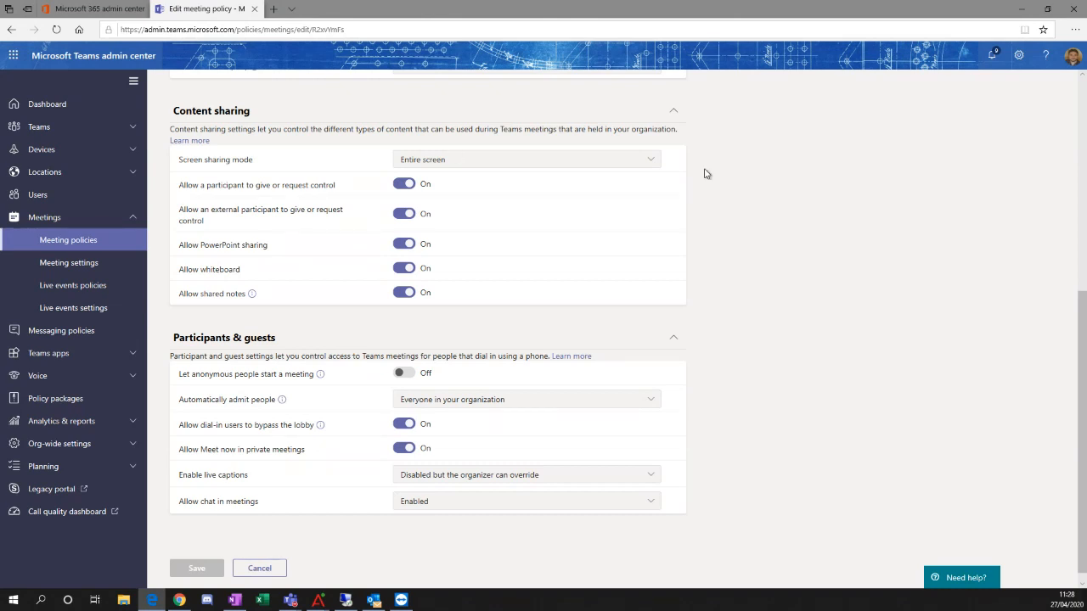
{"action": "left_click", "coordinate": [638, 166]}
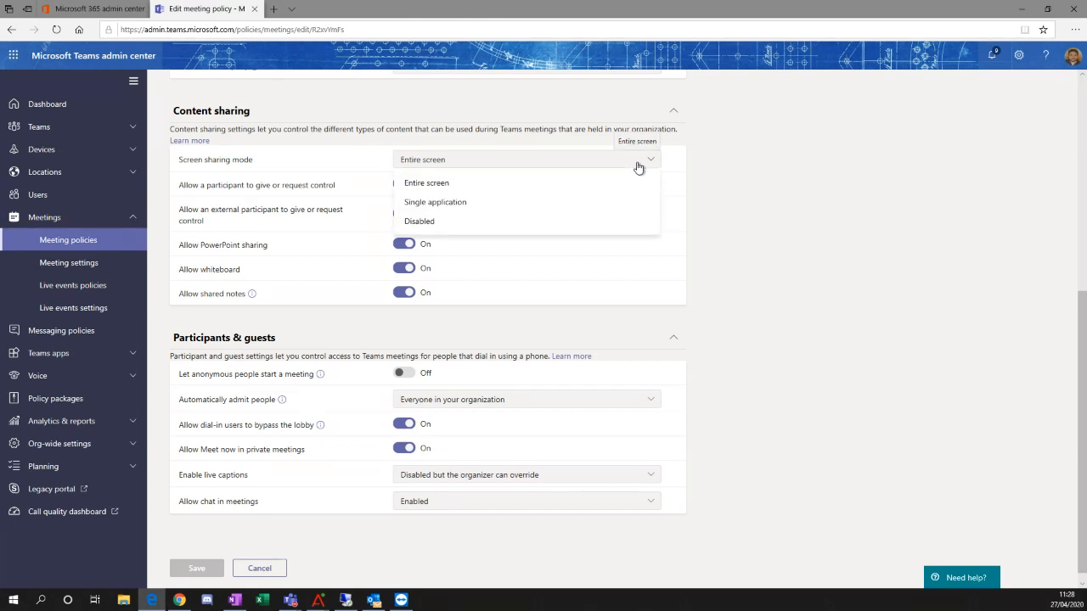
{"action": "left_click", "coordinate": [752, 152]}
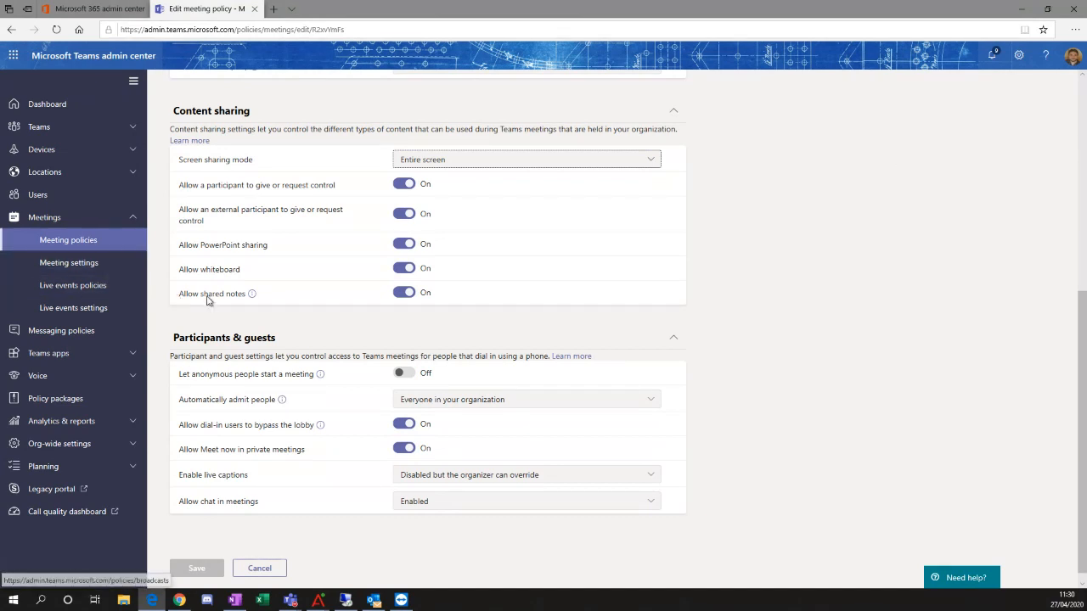
{"action": "mouse_move", "coordinate": [252, 294]}
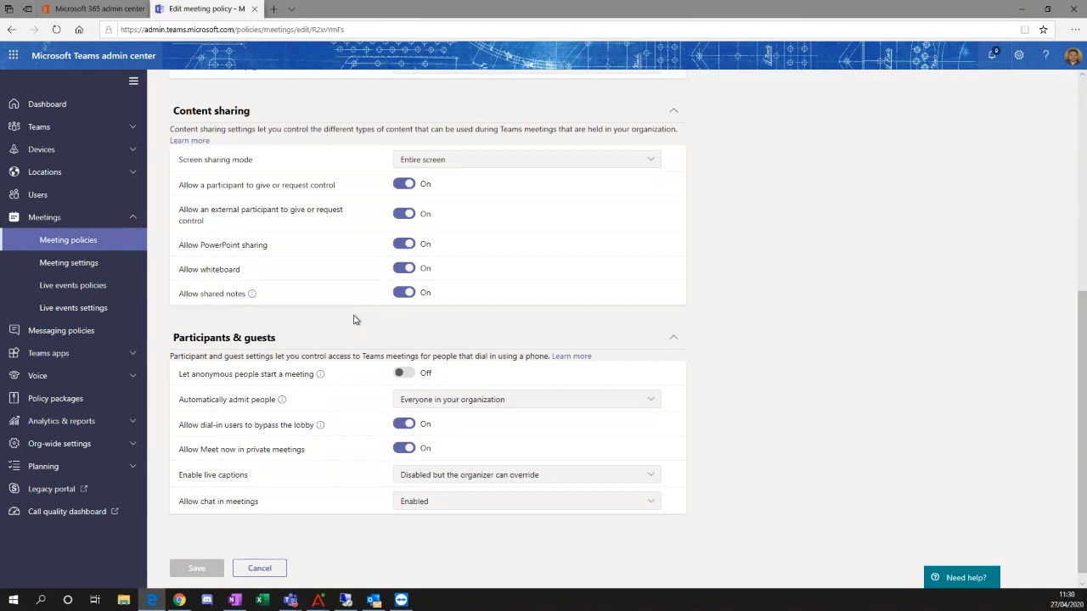
Step: Examine the anonymous meeting start explanation and the Automatically admit people options under Participants & guests
{"action": "scroll", "coordinate": [299, 344], "scroll_direction": "down", "scroll_amount": 1}
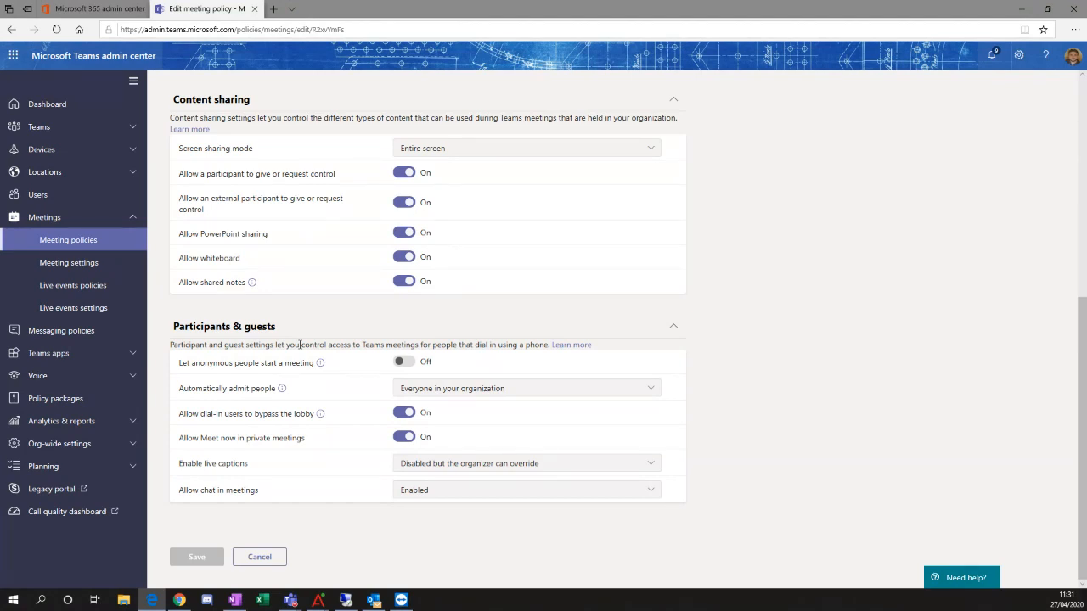
{"action": "mouse_move", "coordinate": [320, 363]}
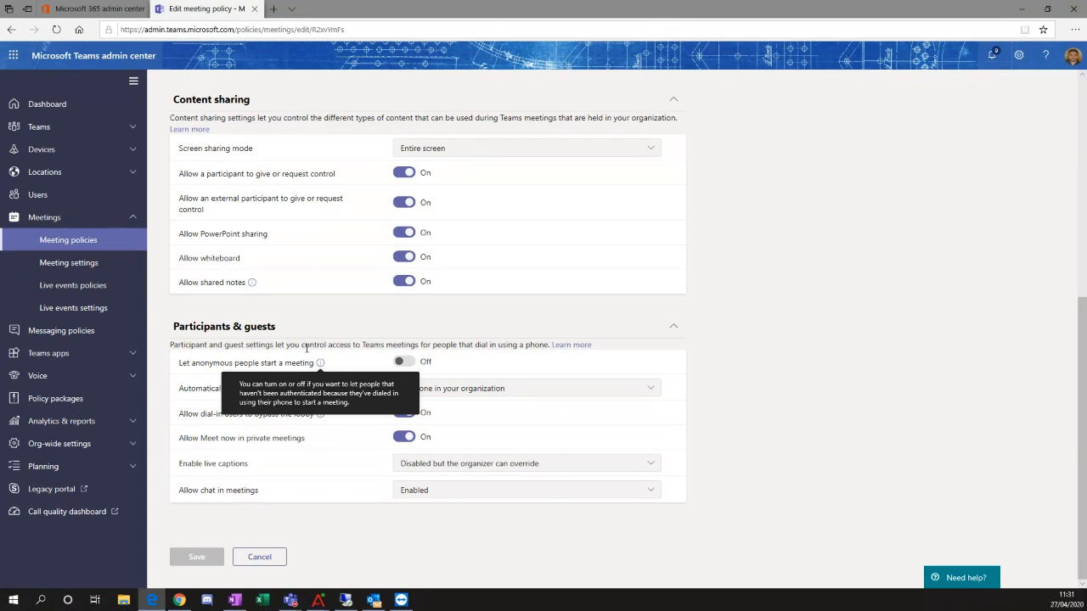
{"action": "left_click", "coordinate": [443, 327]}
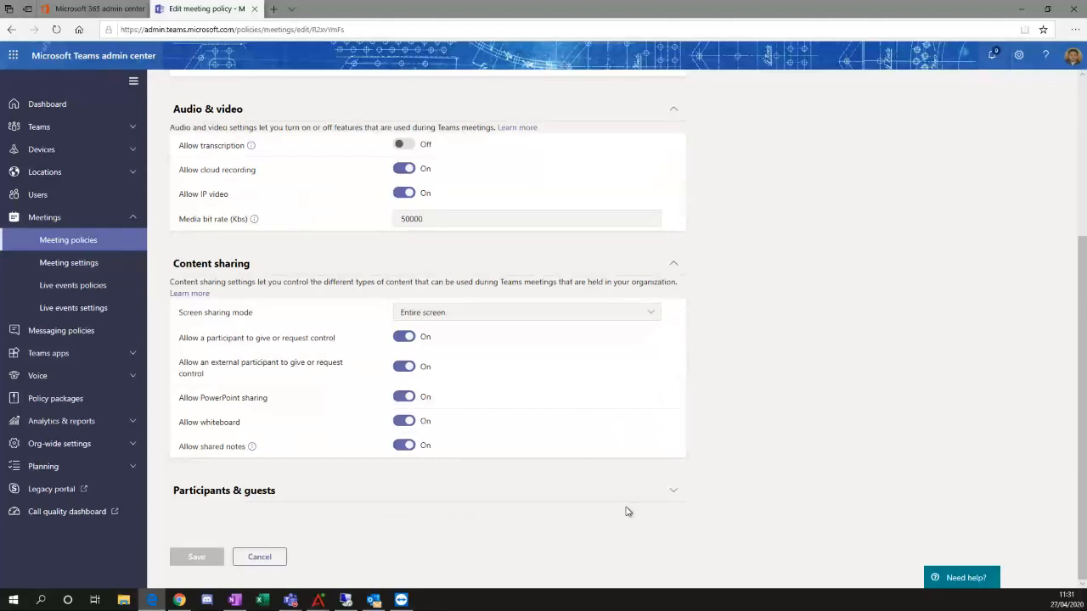
{"action": "left_click", "coordinate": [673, 492]}
{"action": "scroll", "coordinate": [760, 478], "scroll_direction": "down", "scroll_amount": 2}
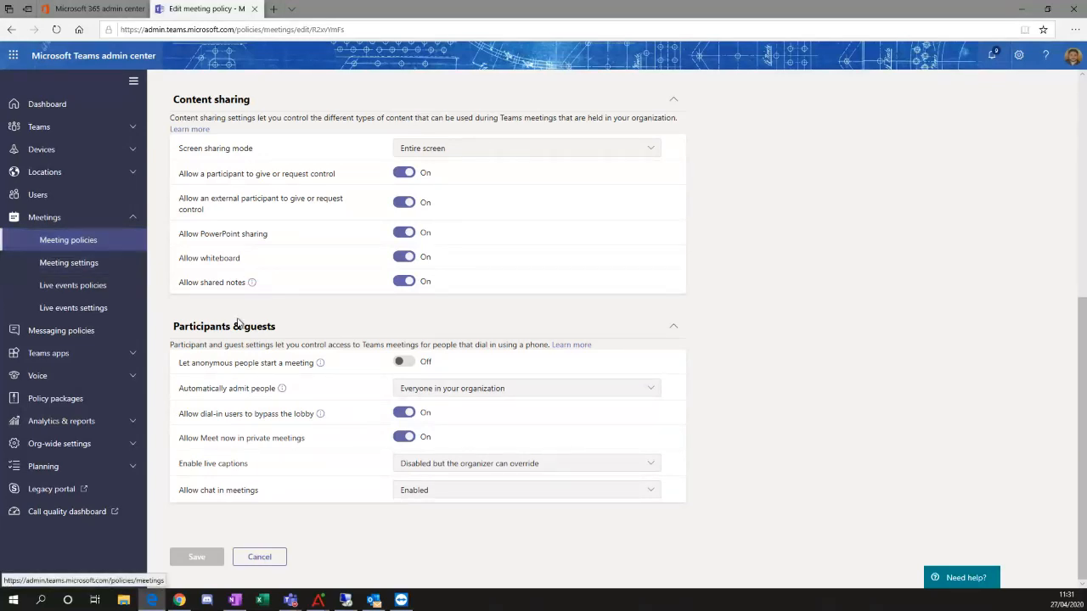
{"action": "left_click", "coordinate": [426, 394]}
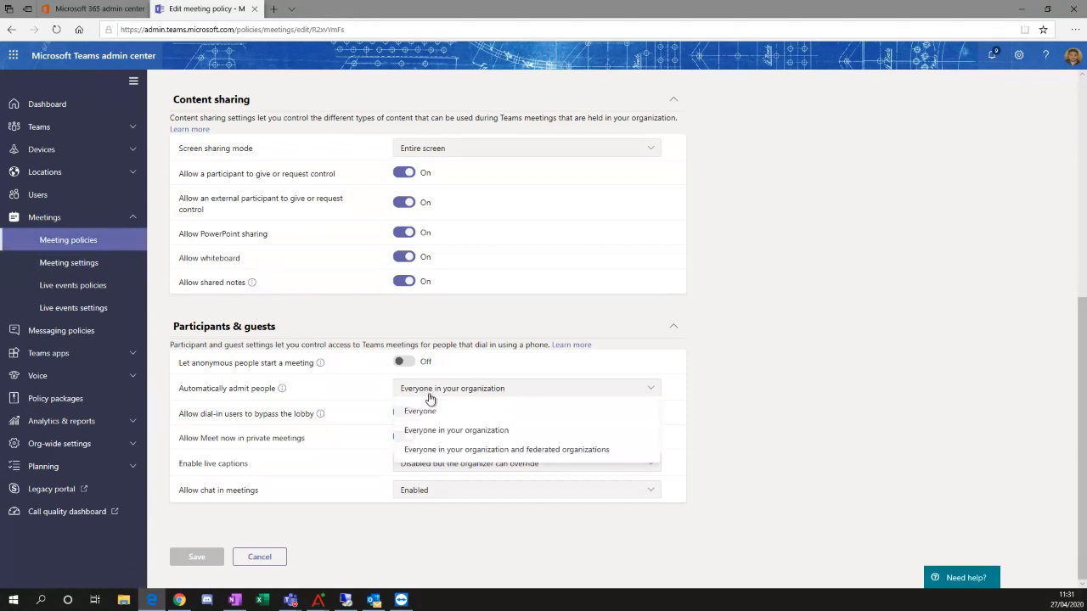
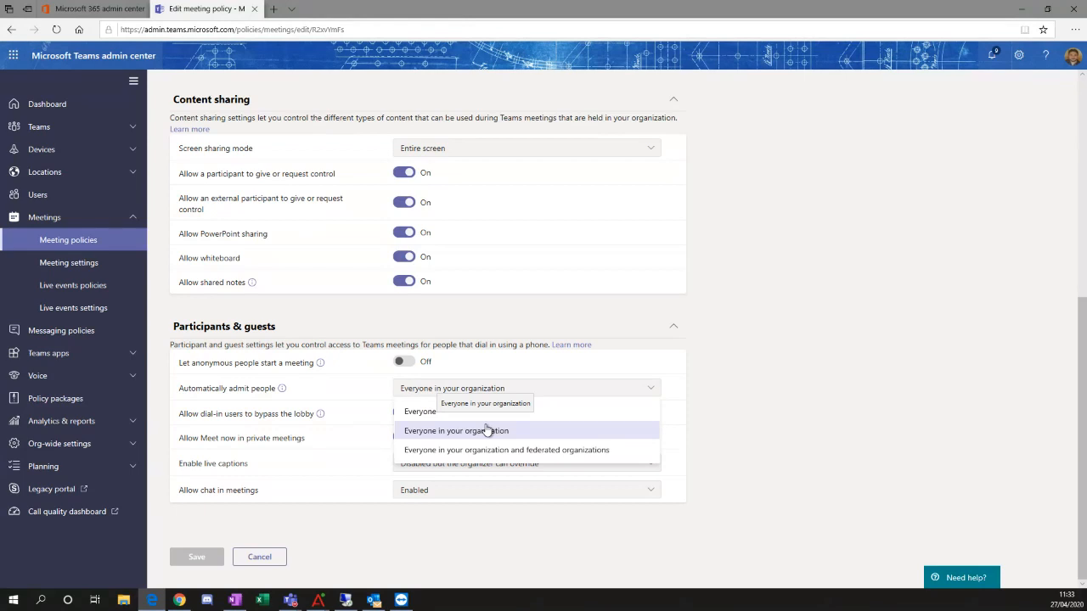
{"action": "left_click", "coordinate": [769, 394]}
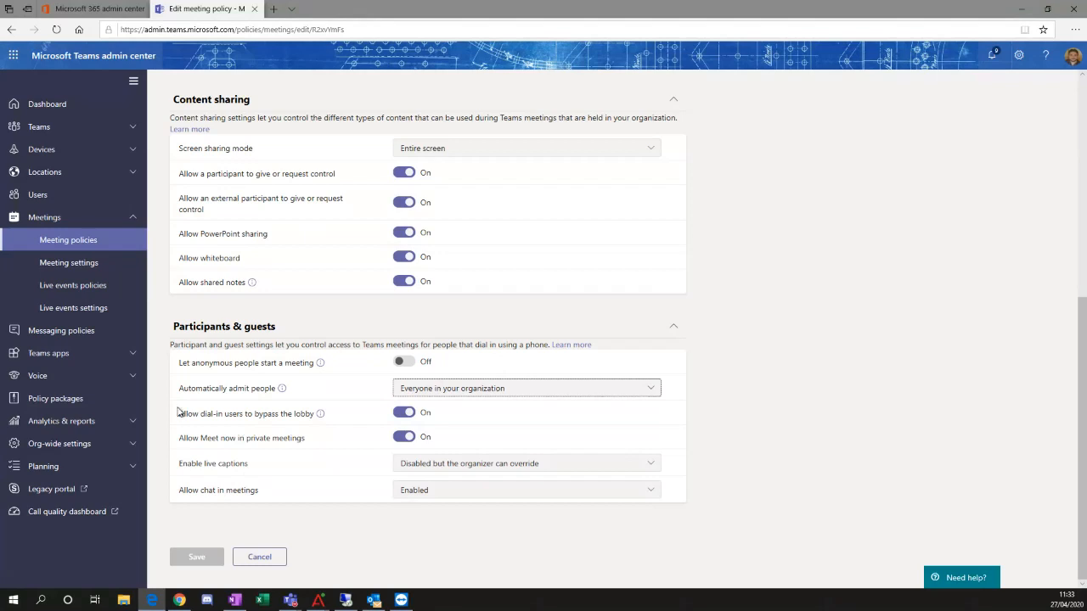
Step: Review the dial-in lobby bypass setting and the available choices for live captions and chat in meetings
{"action": "left_click_drag", "start_coordinate": [179, 414], "coordinate": [314, 414]}
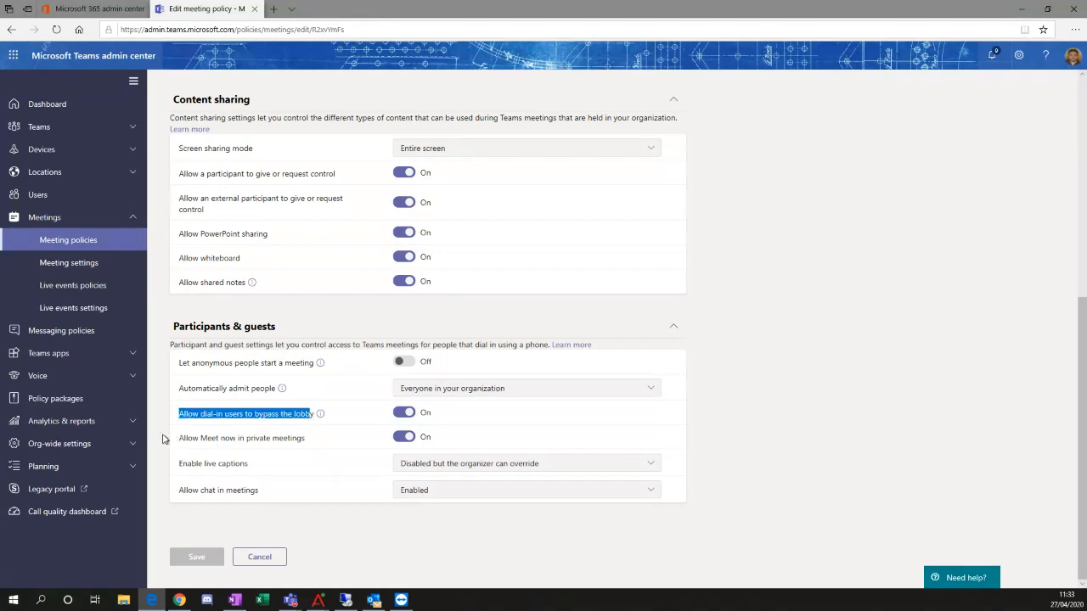
{"action": "left_click", "coordinate": [161, 433]}
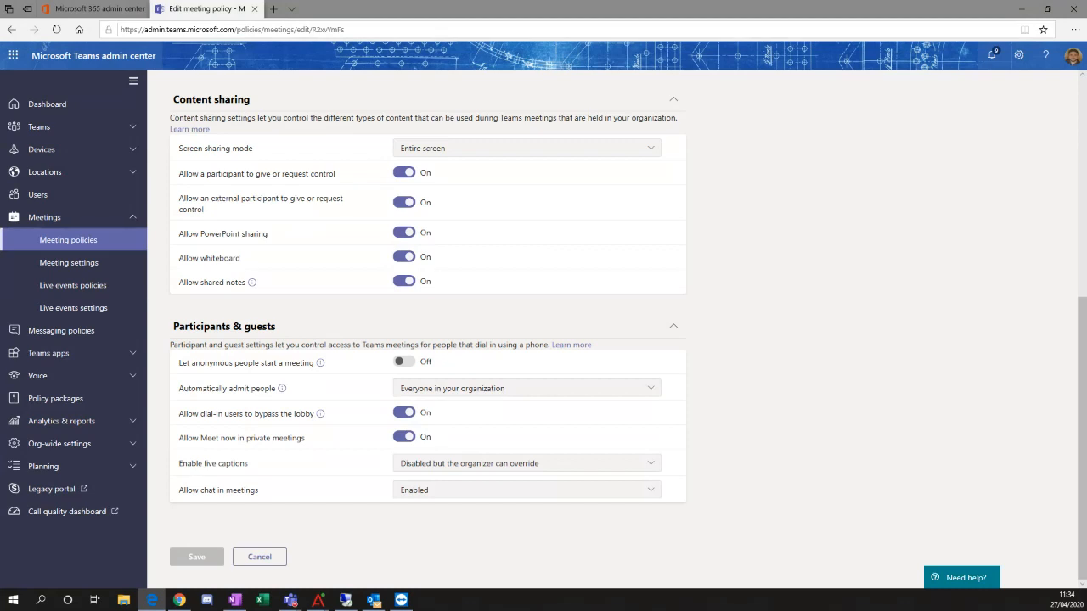
{"action": "left_click", "coordinate": [472, 469]}
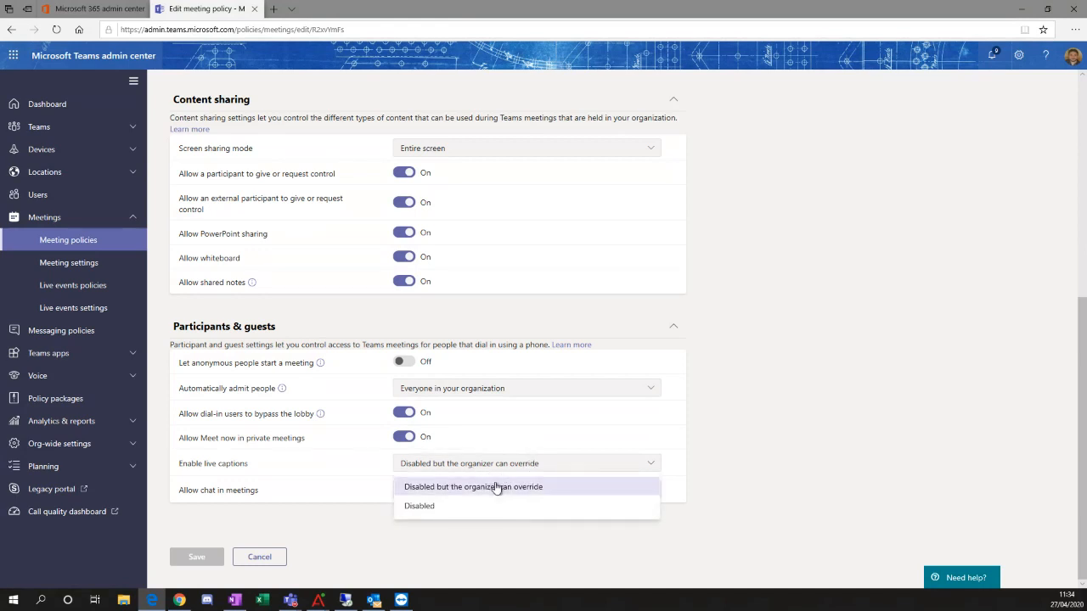
{"action": "left_click", "coordinate": [737, 450]}
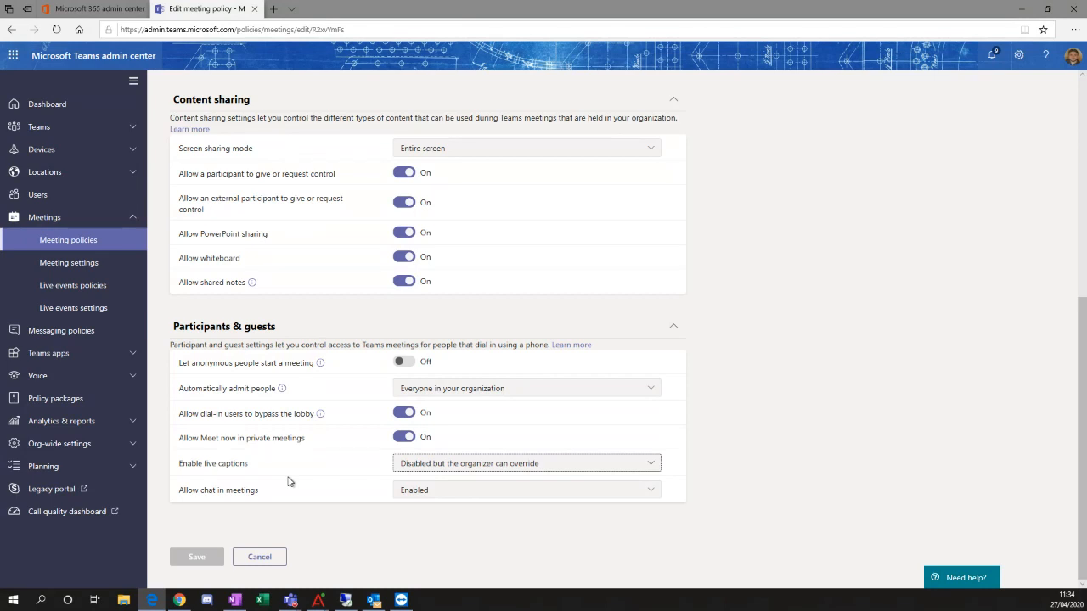
{"action": "left_click", "coordinate": [636, 488]}
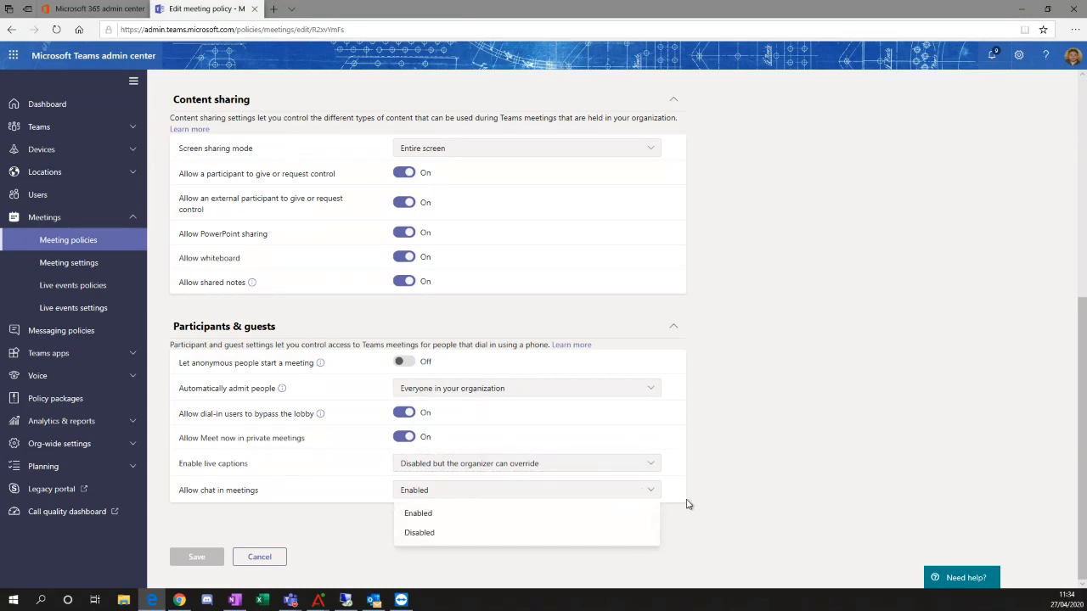
{"action": "left_click", "coordinate": [781, 493]}
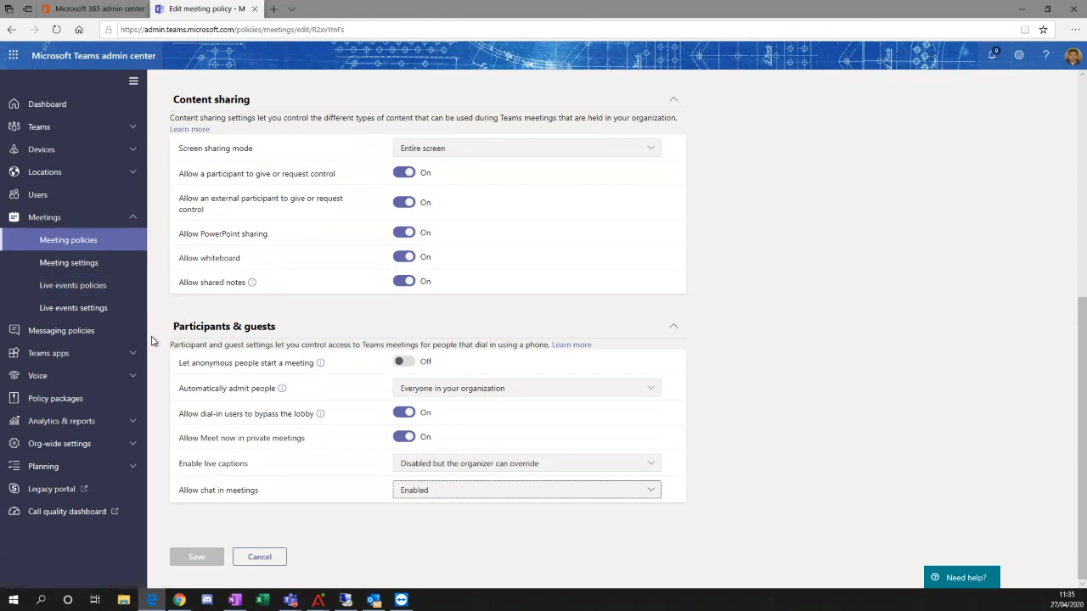
Step: Open the Global (Org-wide default) app setup policy to view its pinned apps
{"action": "left_click", "coordinate": [133, 356]}
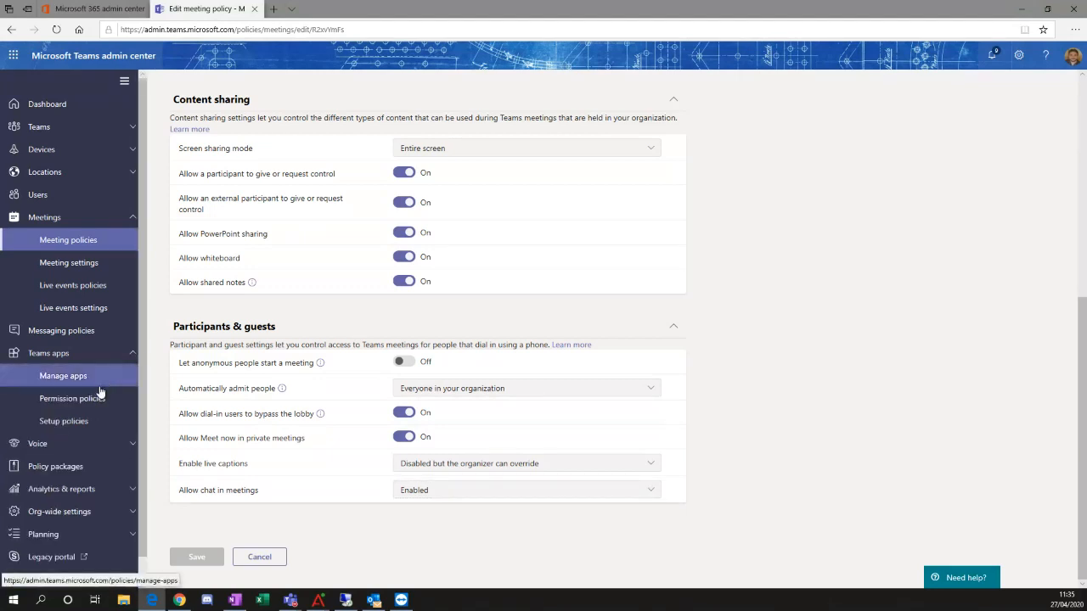
{"action": "left_click", "coordinate": [97, 423]}
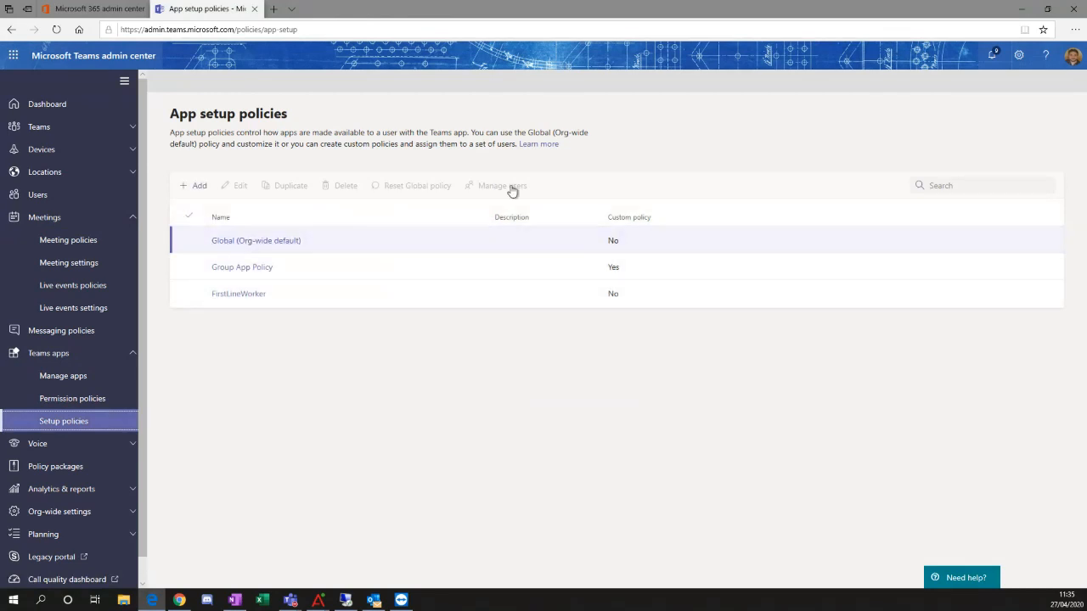
{"action": "left_click", "coordinate": [243, 247]}
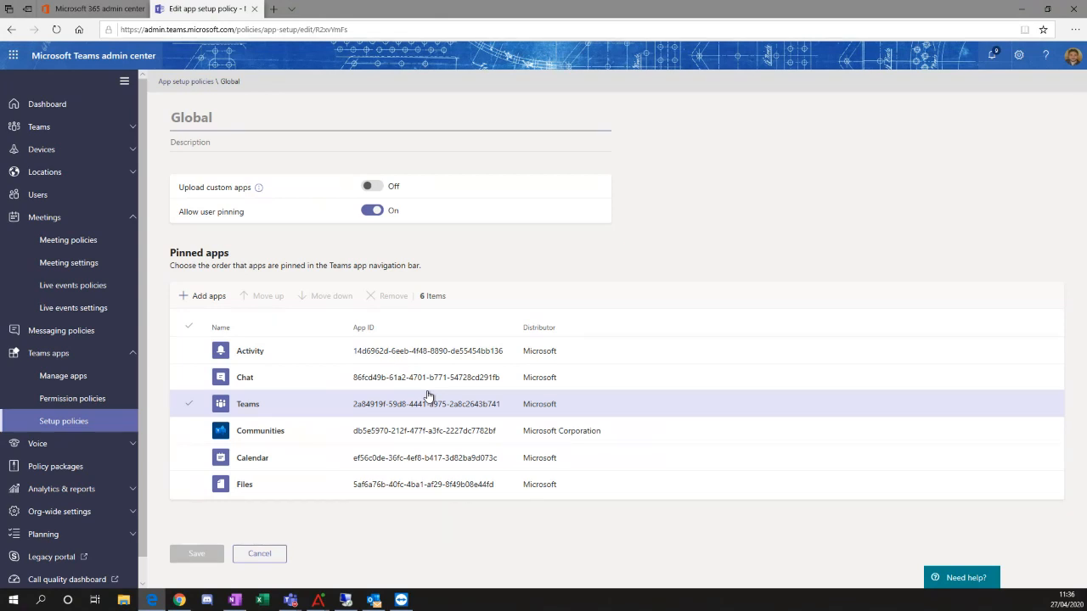
Step: Select and deselect the Activity and Chat pinned apps to view the available reorder and remove actions
{"action": "left_click", "coordinate": [428, 396]}
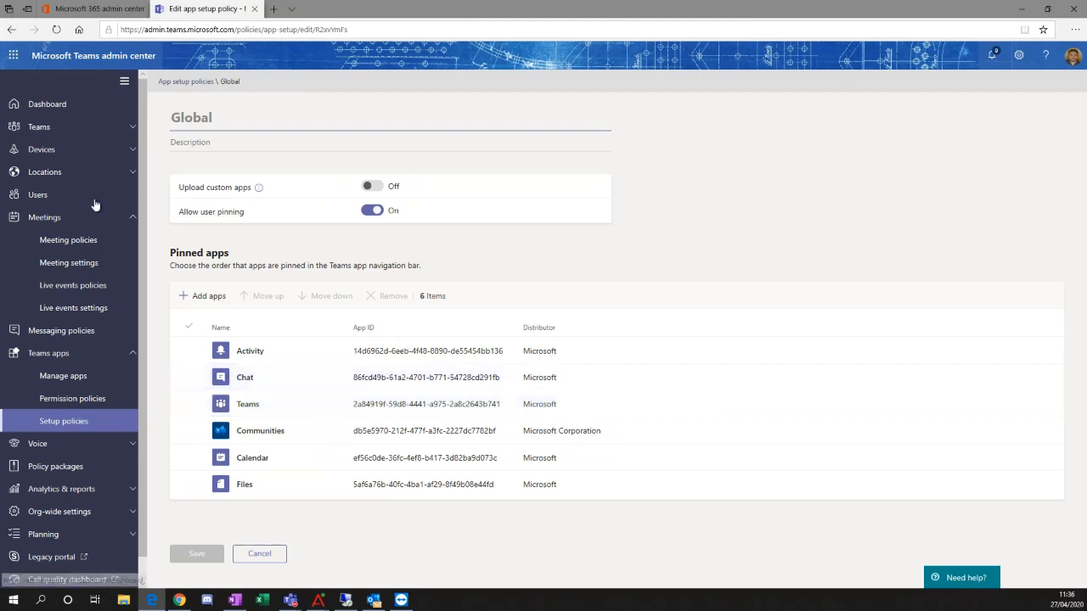
{"action": "left_click", "coordinate": [203, 350]}
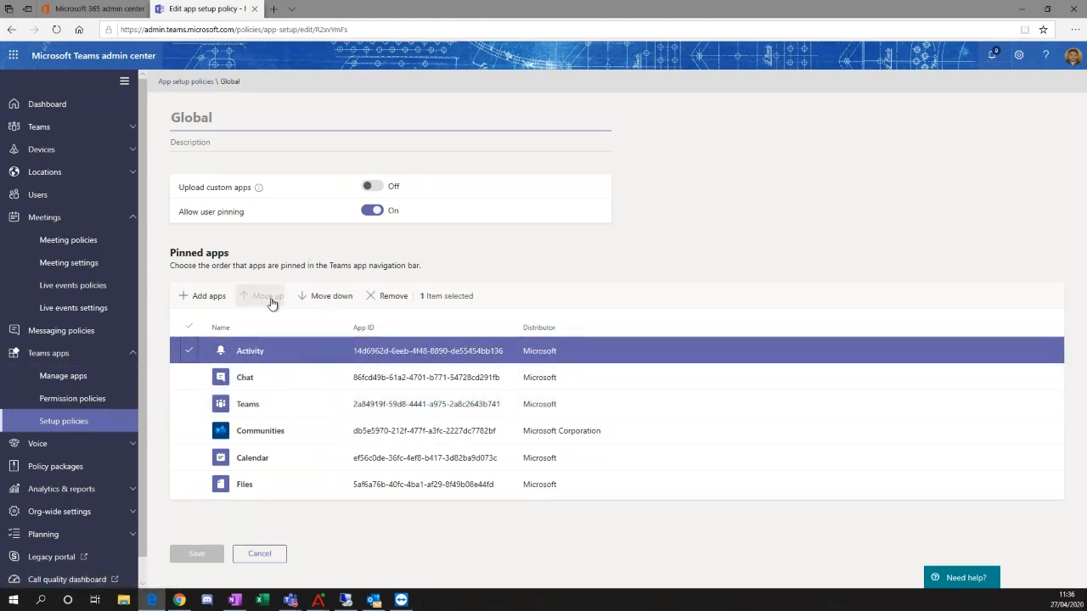
{"action": "left_click", "coordinate": [188, 351]}
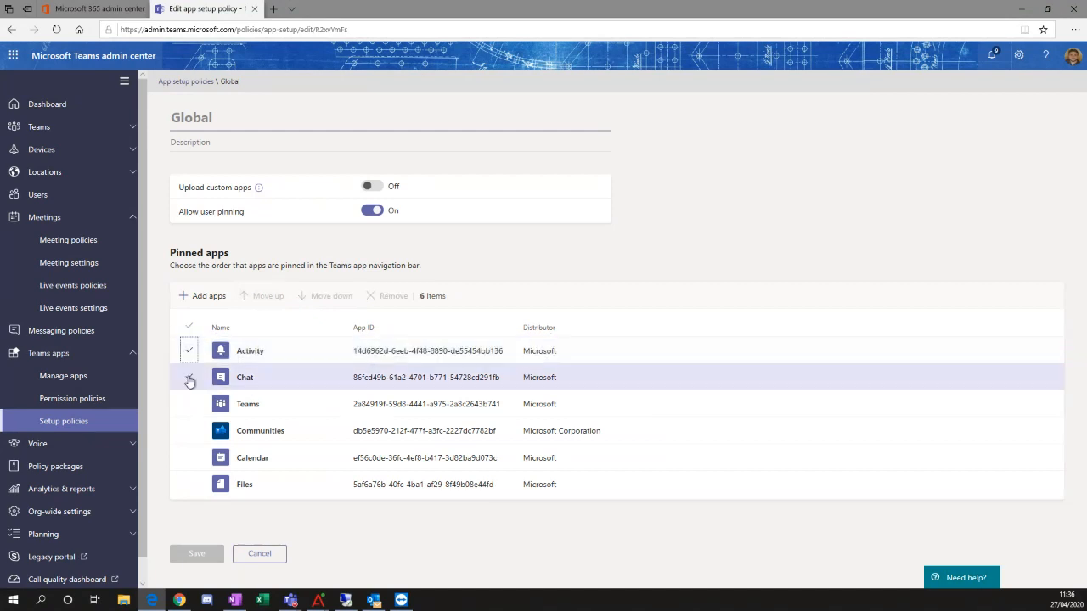
{"action": "left_click", "coordinate": [189, 377]}
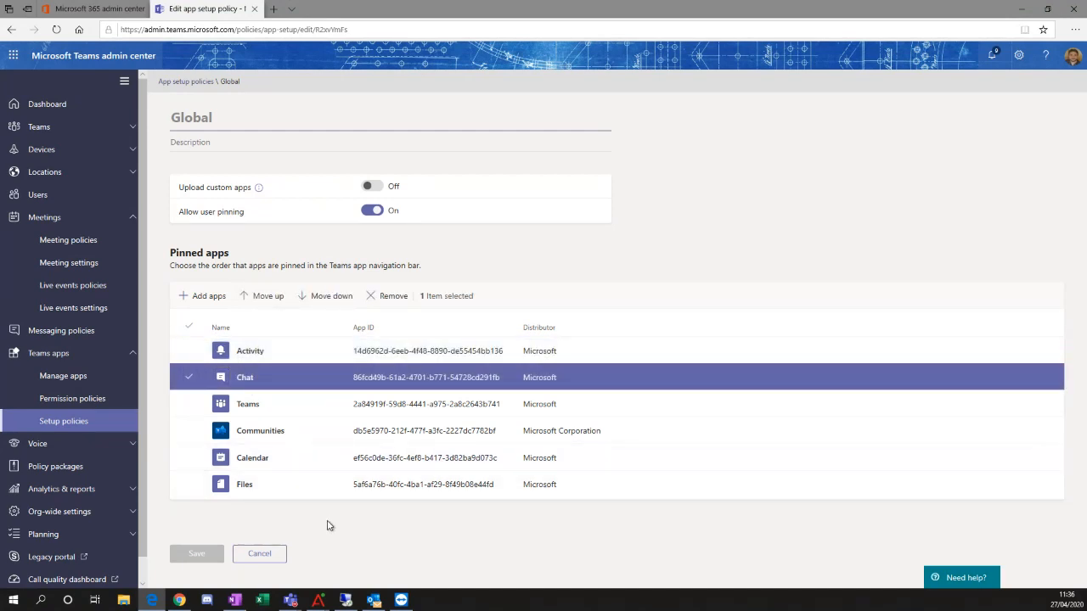
{"action": "left_click", "coordinate": [197, 377]}
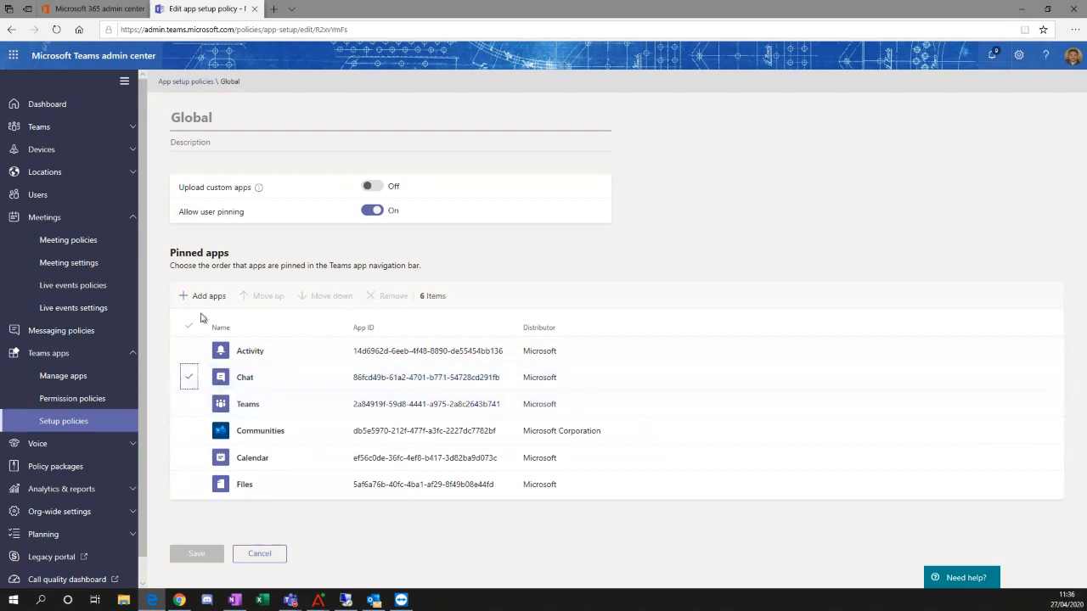
Step: Start adding a pinned app to the Global app setup policy and search for "comm"
{"action": "left_click", "coordinate": [207, 297]}
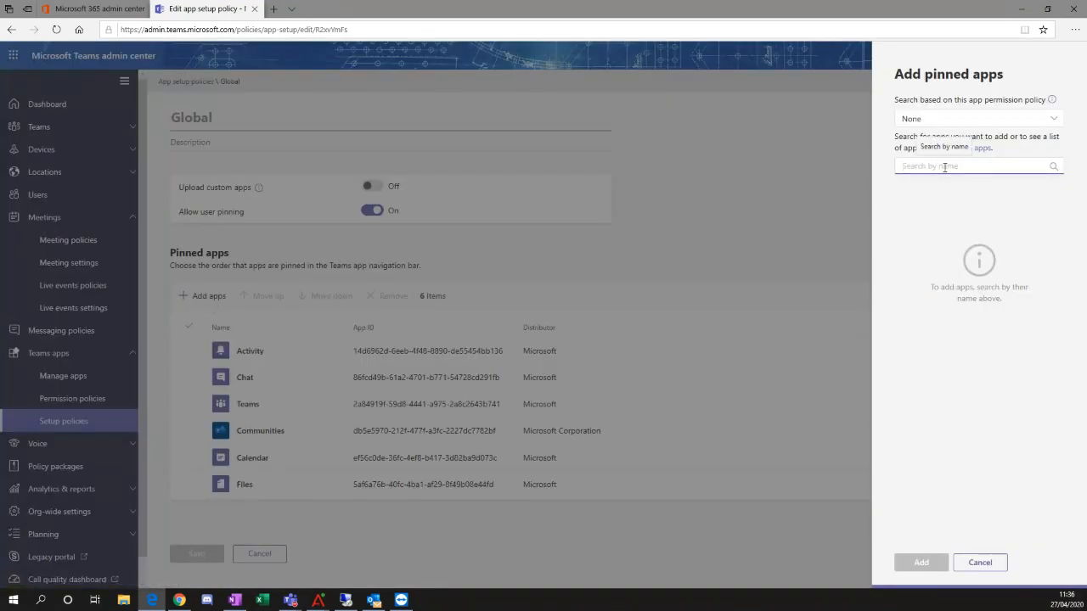
{"action": "type", "text": "comm"}
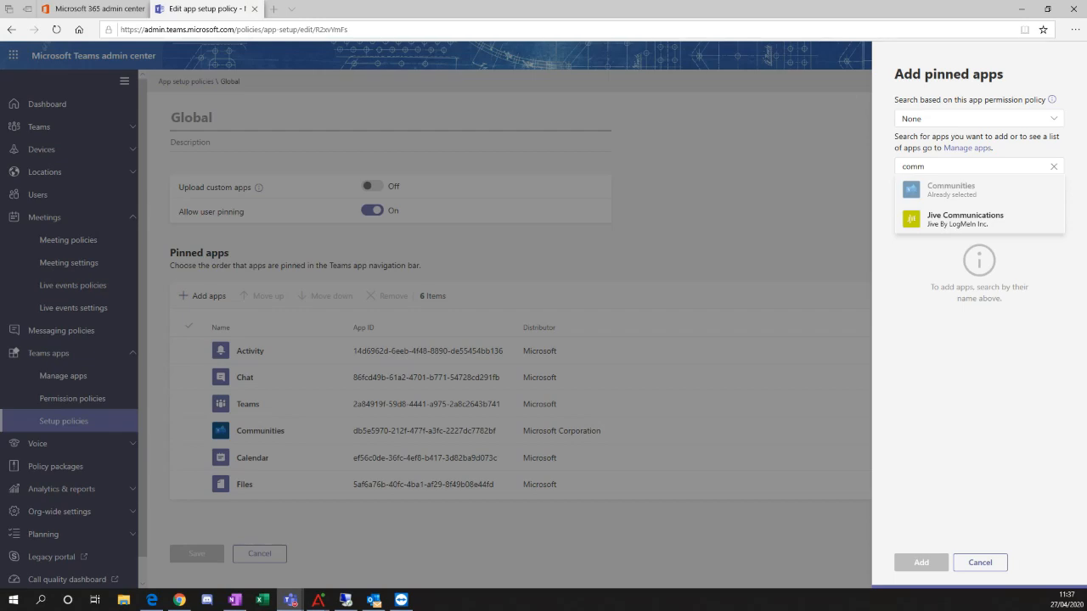
Step: Switch to the Teams desktop app to browse its app catalogue, and cancel adding pinned apps back in the admin center
{"action": "left_click_drag", "start_coordinate": [1086, 71], "coordinate": [751, 2]}
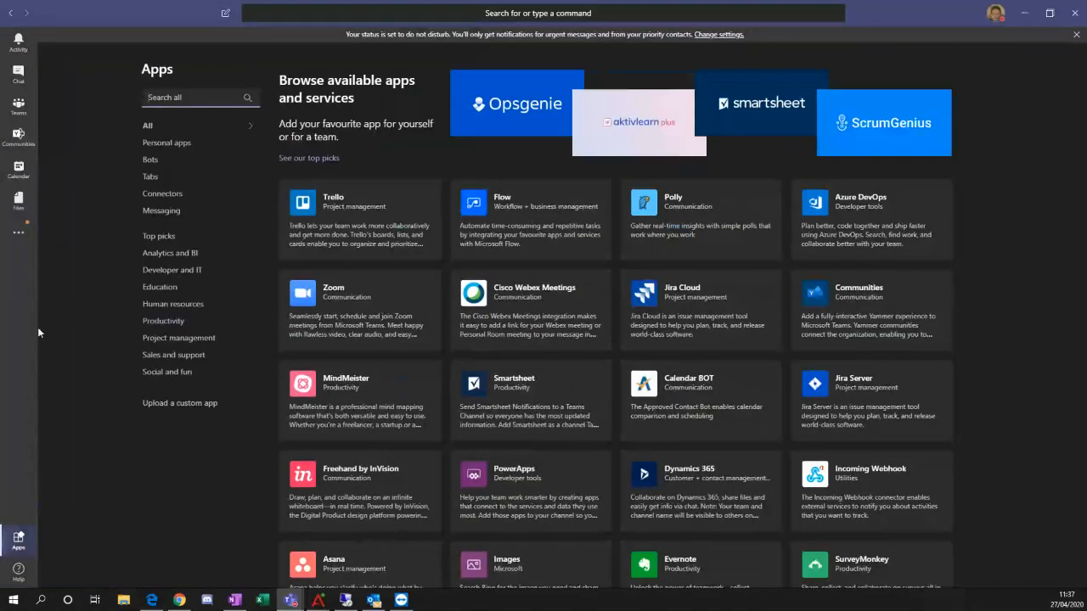
{"action": "scroll", "coordinate": [555, 282], "scroll_direction": "down", "scroll_amount": 1}
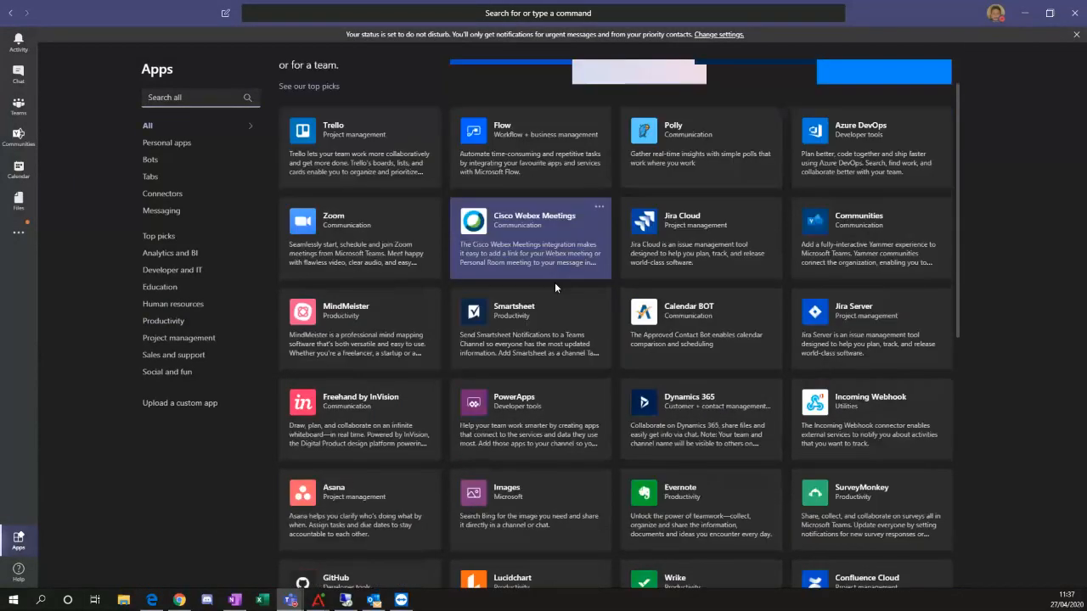
{"action": "scroll", "coordinate": [556, 288], "scroll_direction": "down", "scroll_amount": 3}
{"action": "scroll", "coordinate": [576, 292], "scroll_direction": "down", "scroll_amount": 5}
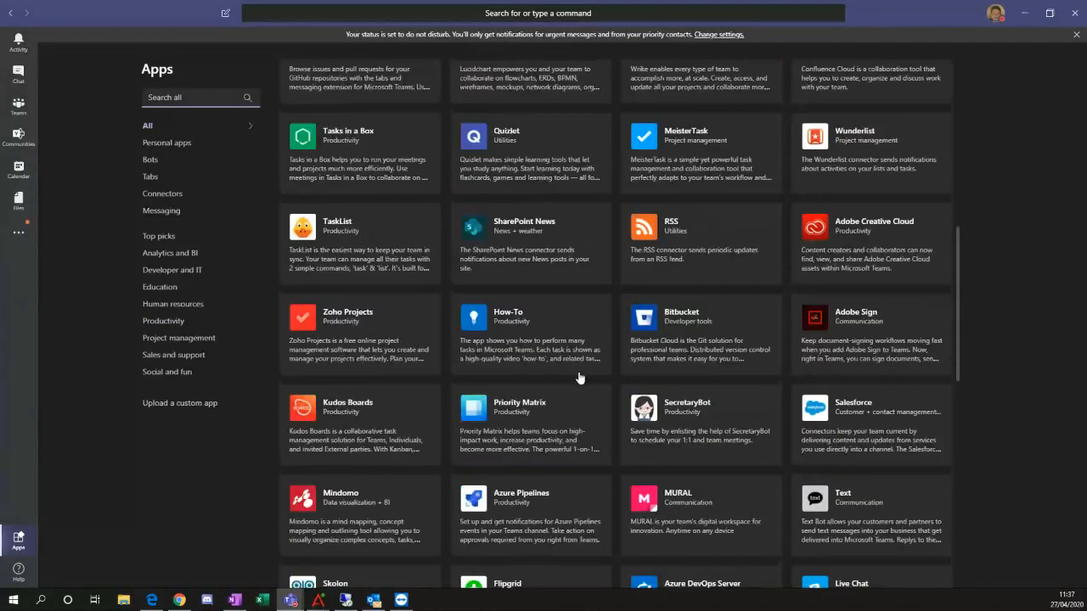
{"action": "scroll", "coordinate": [580, 382], "scroll_direction": "down", "scroll_amount": 5}
{"action": "scroll", "coordinate": [579, 394], "scroll_direction": "down", "scroll_amount": 7}
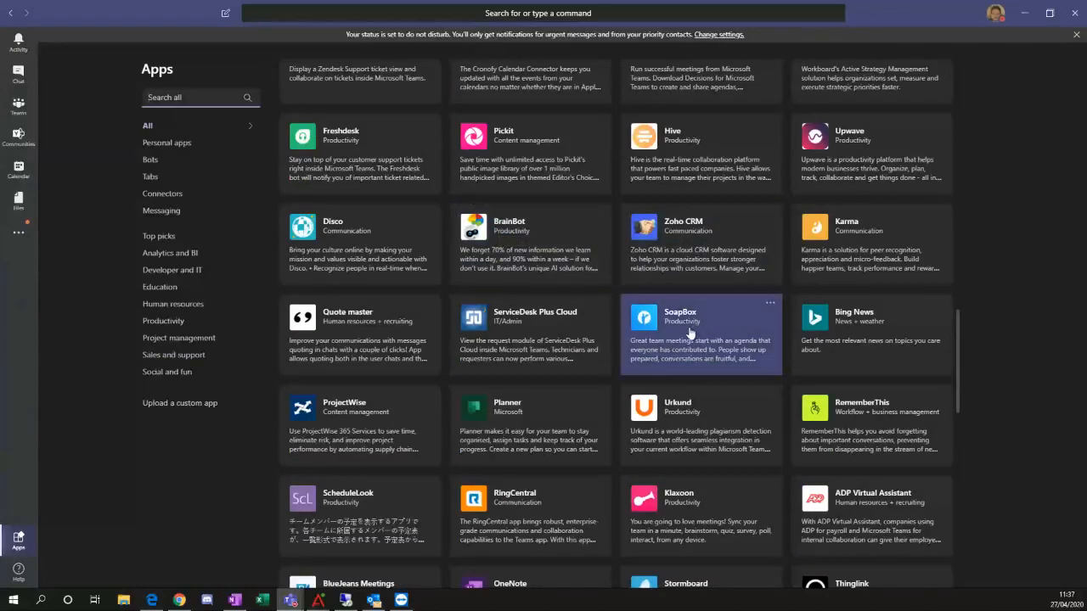
{"action": "scroll", "coordinate": [689, 329], "scroll_direction": "up", "scroll_amount": 2}
{"action": "scroll", "coordinate": [689, 330], "scroll_direction": "up", "scroll_amount": 3}
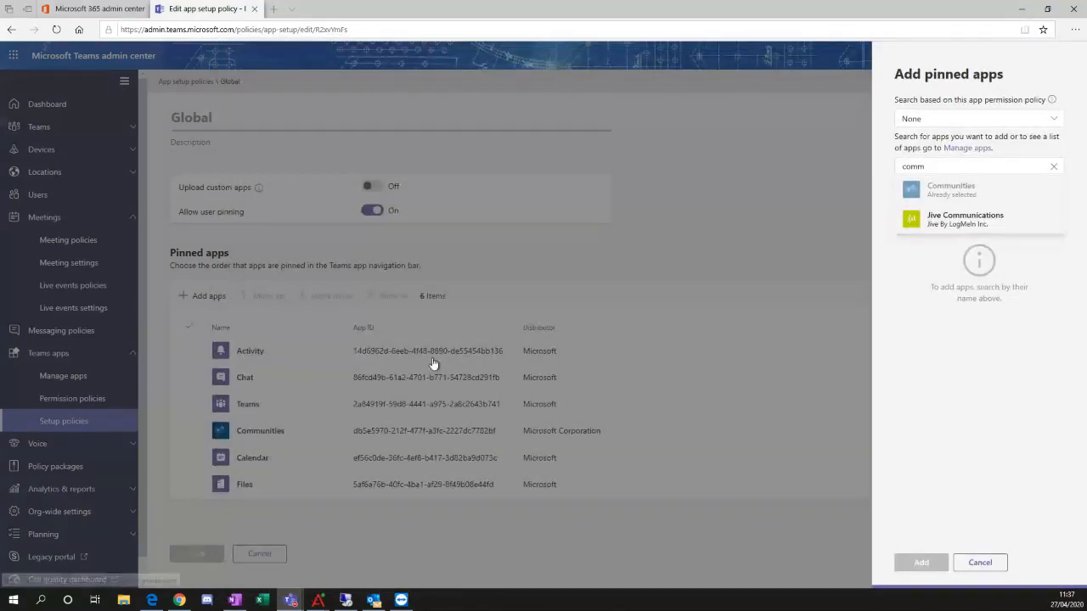
{"action": "left_click", "coordinate": [988, 567]}
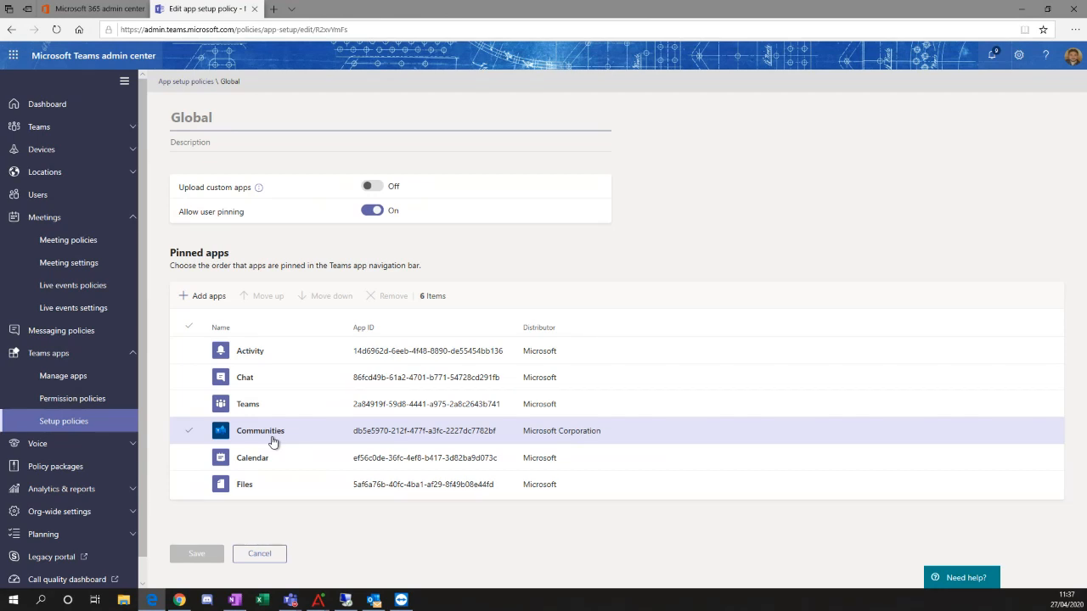
Step: Leave the Global policy without saving and open Group App Policy to review its custom app upload and user pinning settings
{"action": "left_click", "coordinate": [273, 560]}
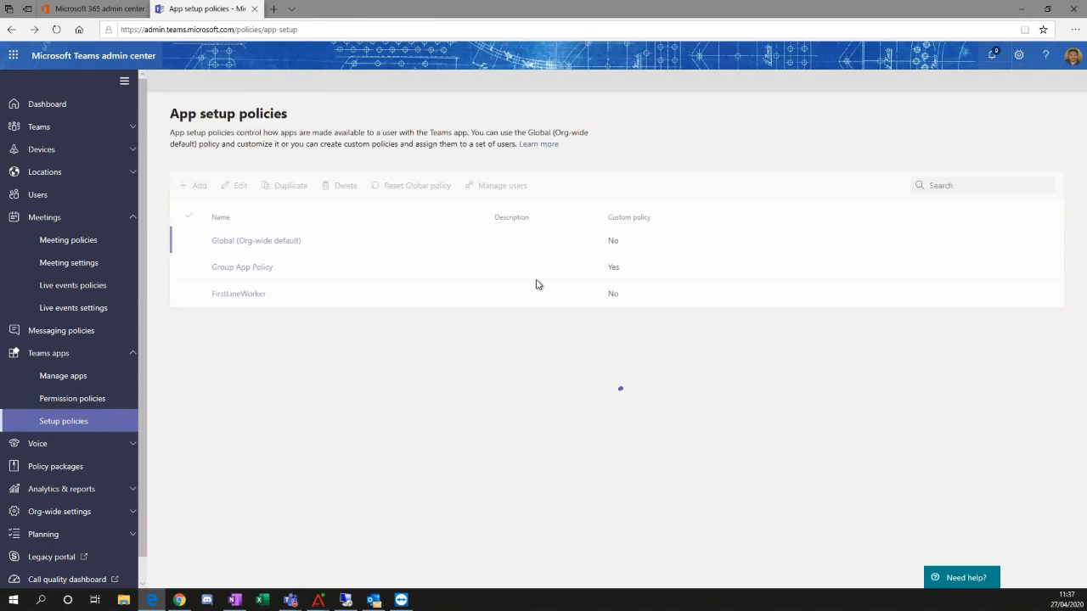
{"action": "left_click", "coordinate": [250, 266]}
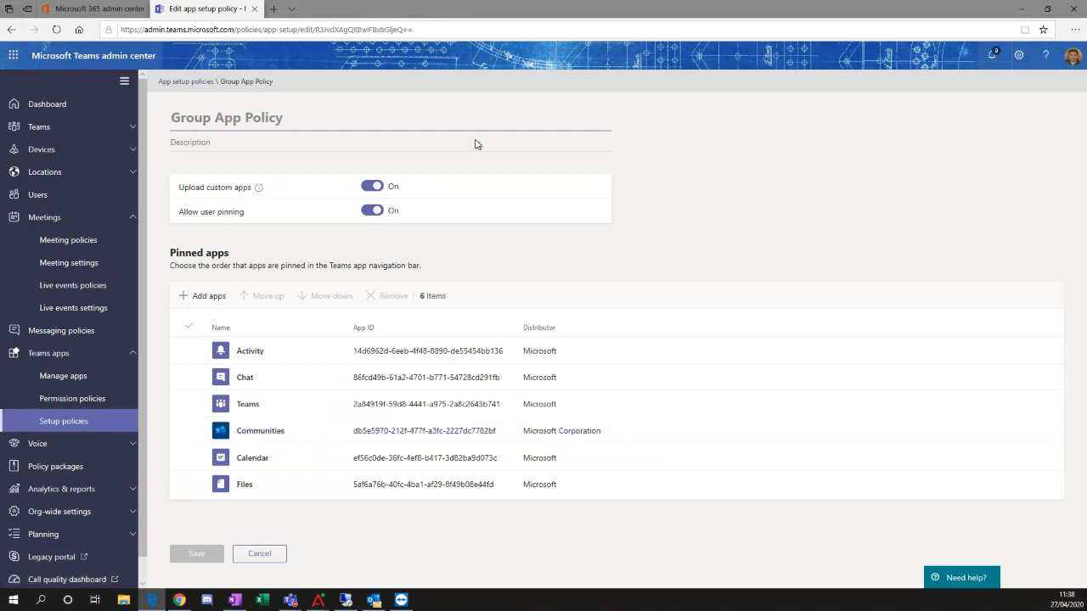
{"action": "mouse_move", "coordinate": [258, 190]}
{"action": "left_click_drag", "start_coordinate": [272, 211], "coordinate": [172, 220]}
{"action": "left_click", "coordinate": [319, 242]}
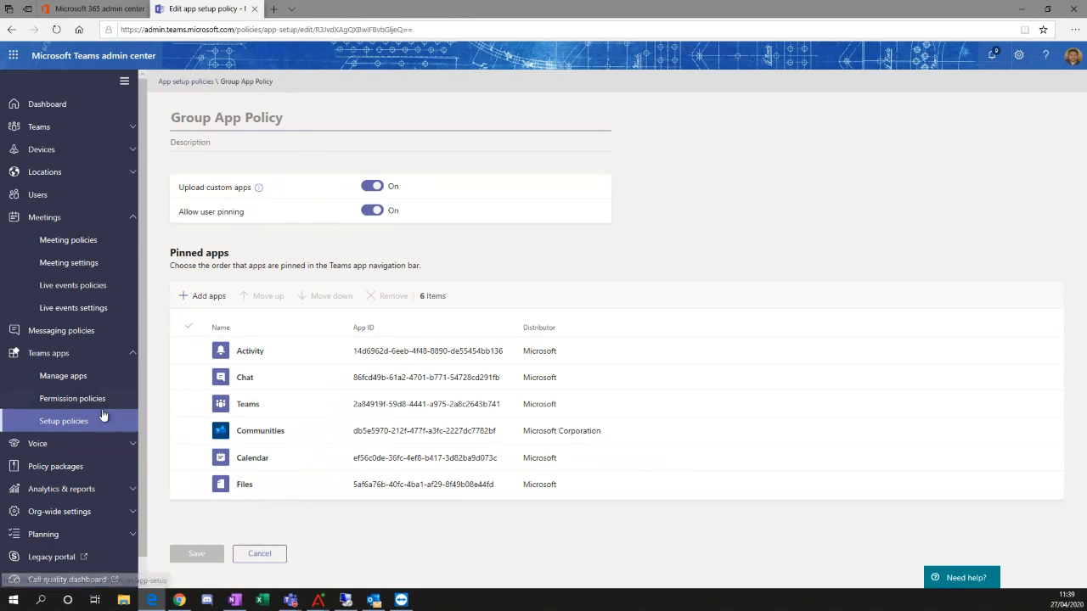
Step: Reopen the Global (Org-wide default) app setup policy to review its settings, and return to the admin center dashboard
{"action": "left_click", "coordinate": [63, 421]}
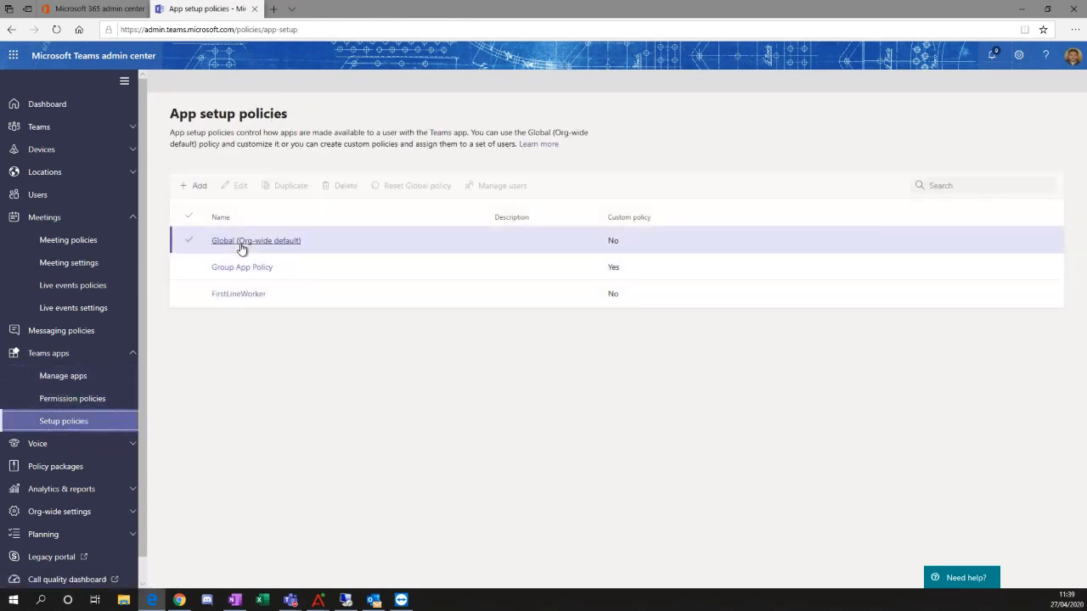
{"action": "left_click", "coordinate": [243, 245]}
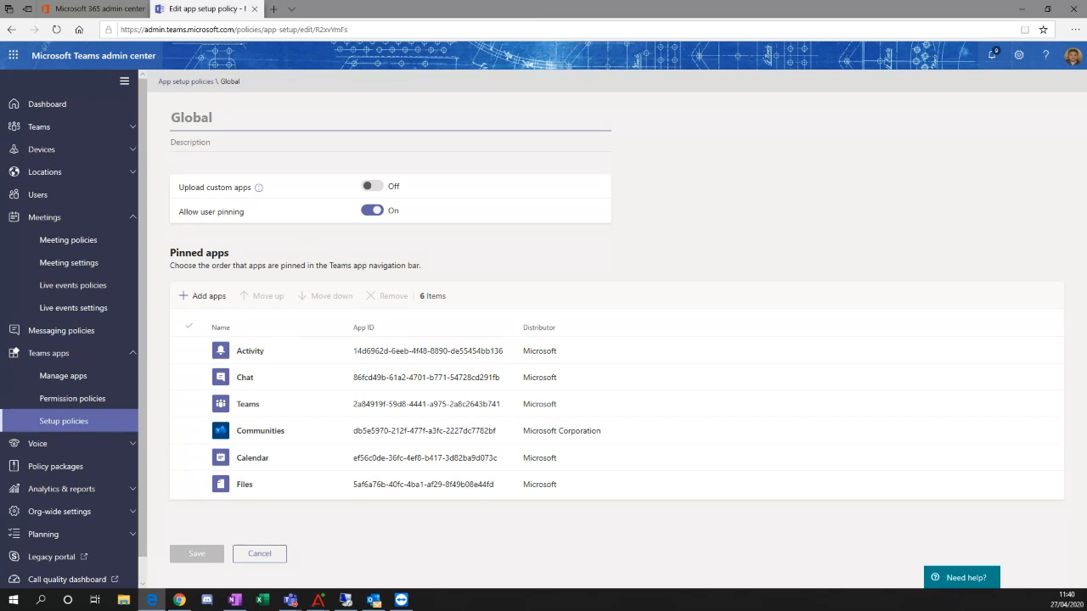
{"action": "key", "text": "alt+Tab"}
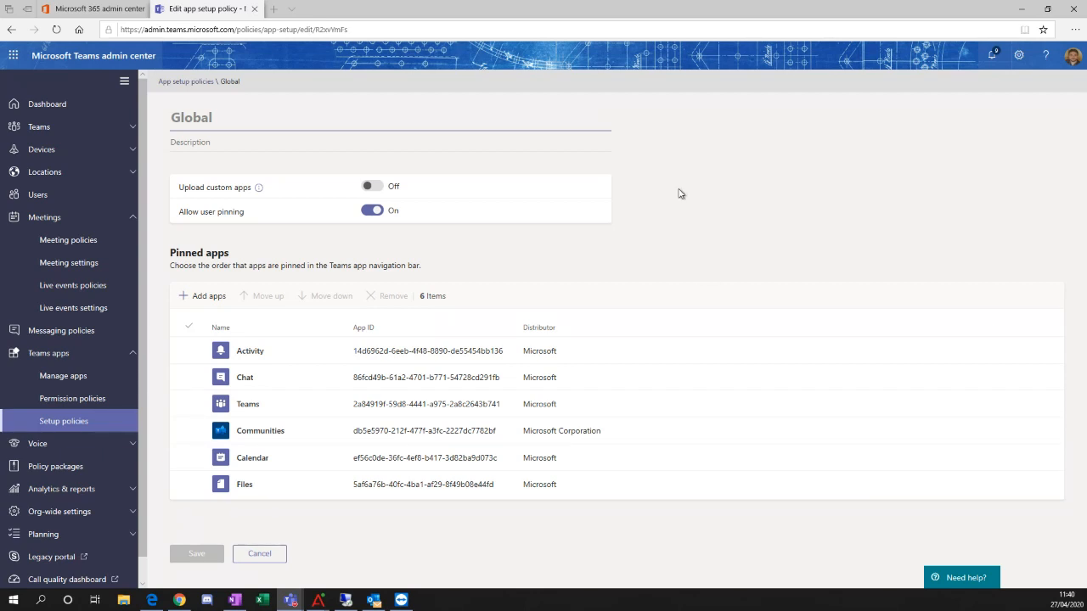
{"action": "left_click", "coordinate": [51, 103]}
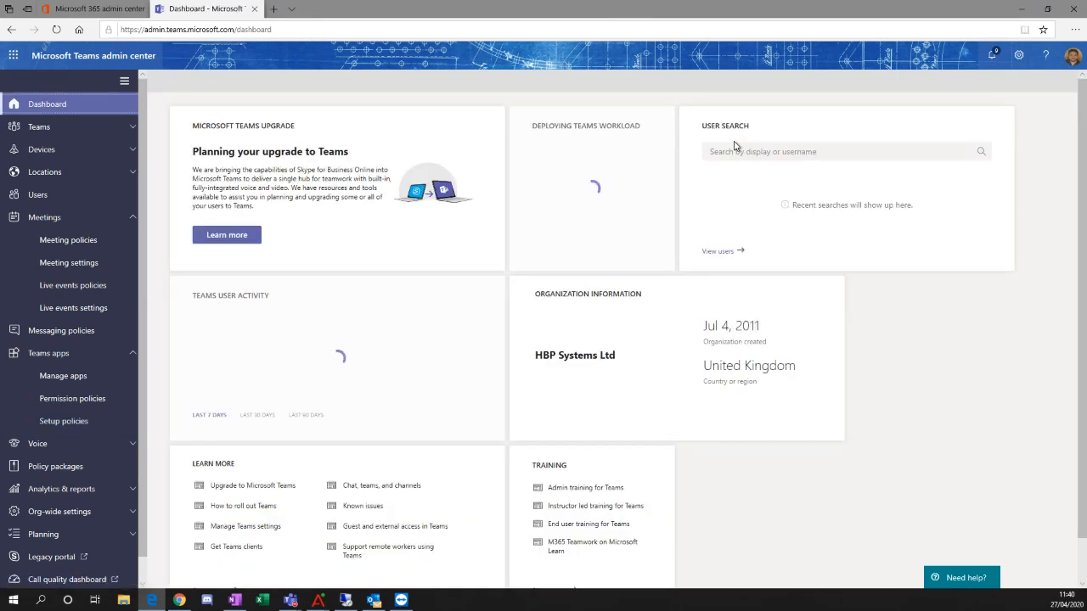